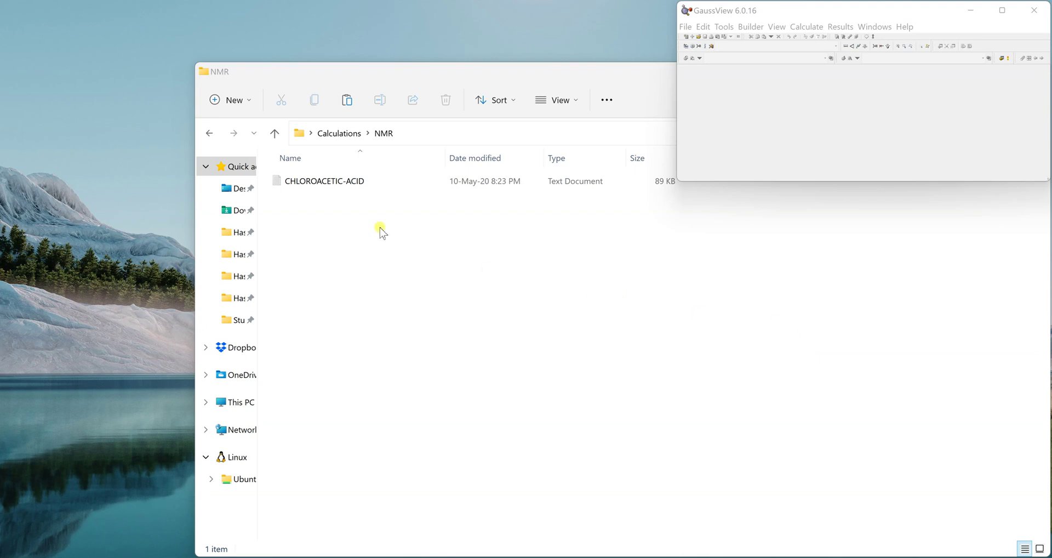
# Step: Select the CHLOROACETIC-ACID output file in the Calculations > NMR folder
pyautogui.click(307, 183)
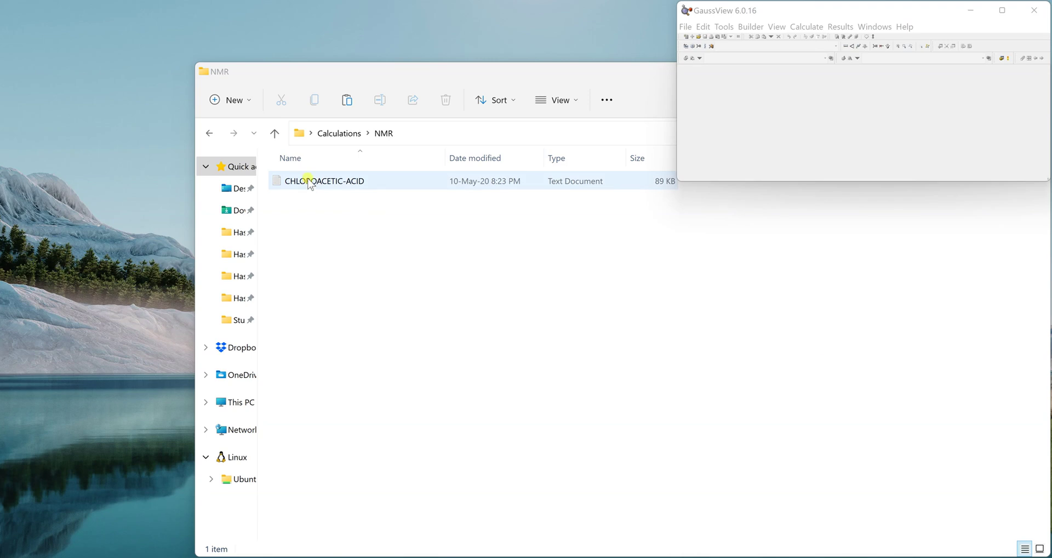
pyautogui.click(309, 183)
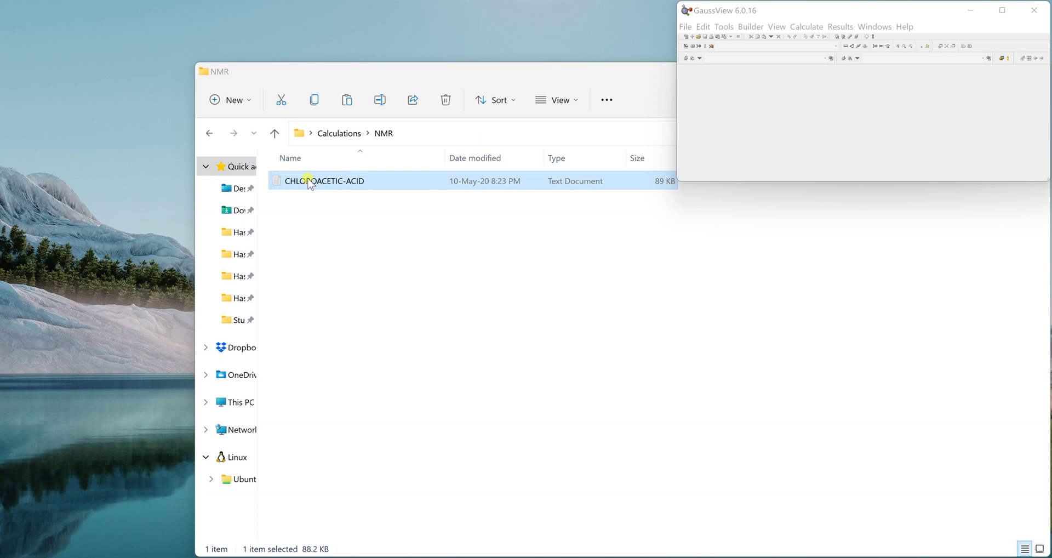
# Step: Load CHLOROACETIC-ACID.LOG into GaussView, copy the 8-atom molecule as a fragment, then close its window
pyautogui.moveTo(310, 182); pyautogui.dragTo(784, 156)
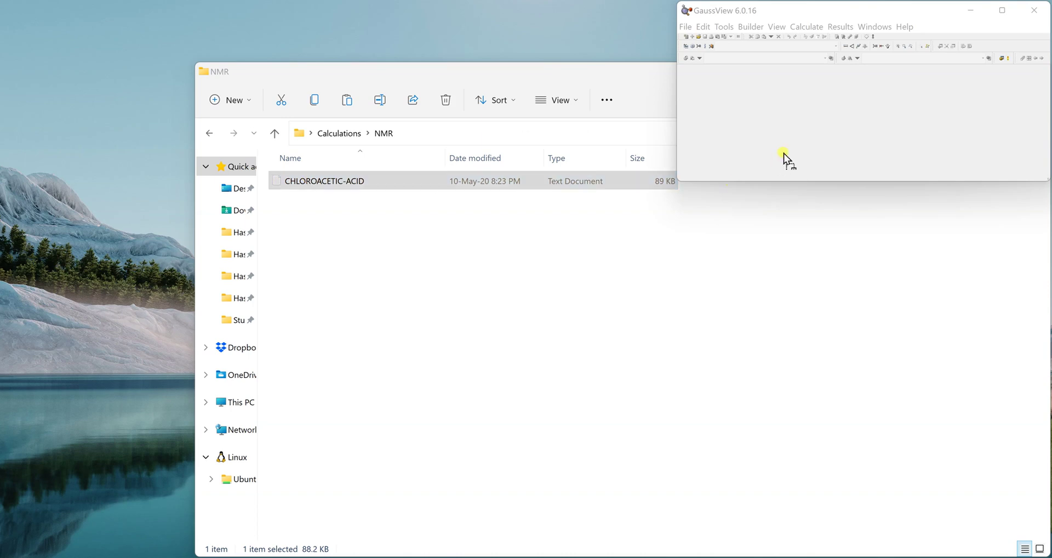
pyautogui.moveTo(629, 19); pyautogui.dragTo(437, 18)
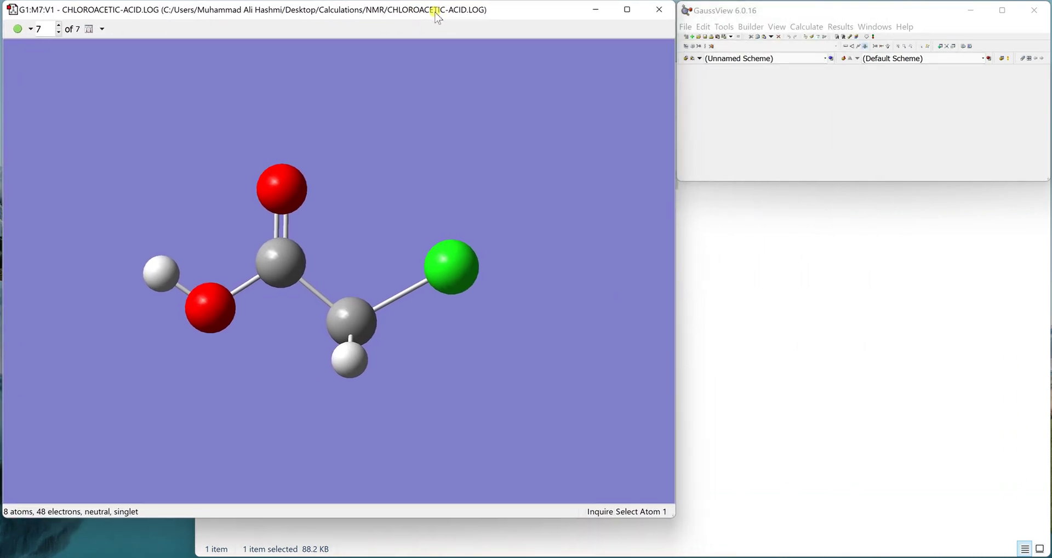
pyautogui.moveTo(385, 190)
pyautogui.mouseDown()
pyautogui.moveTo(370, 190)
pyautogui.moveTo(418, 193)
pyautogui.moveTo(360, 190)
pyautogui.moveTo(375, 203)
pyautogui.moveTo(367, 191)
pyautogui.moveTo(379, 200)
pyautogui.moveTo(377, 189)
pyautogui.mouseUp()
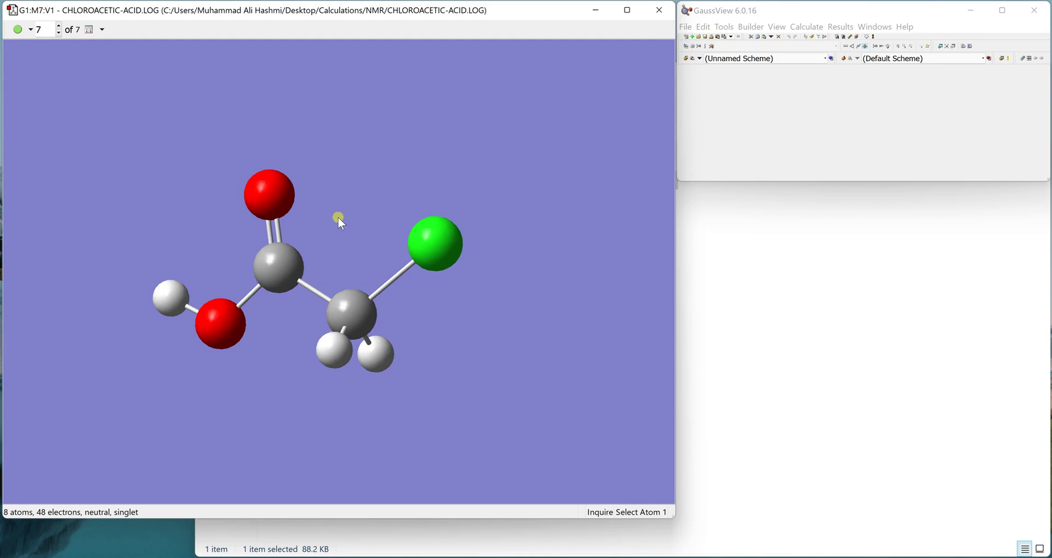
pyautogui.hotkey('ctrl', 'c')
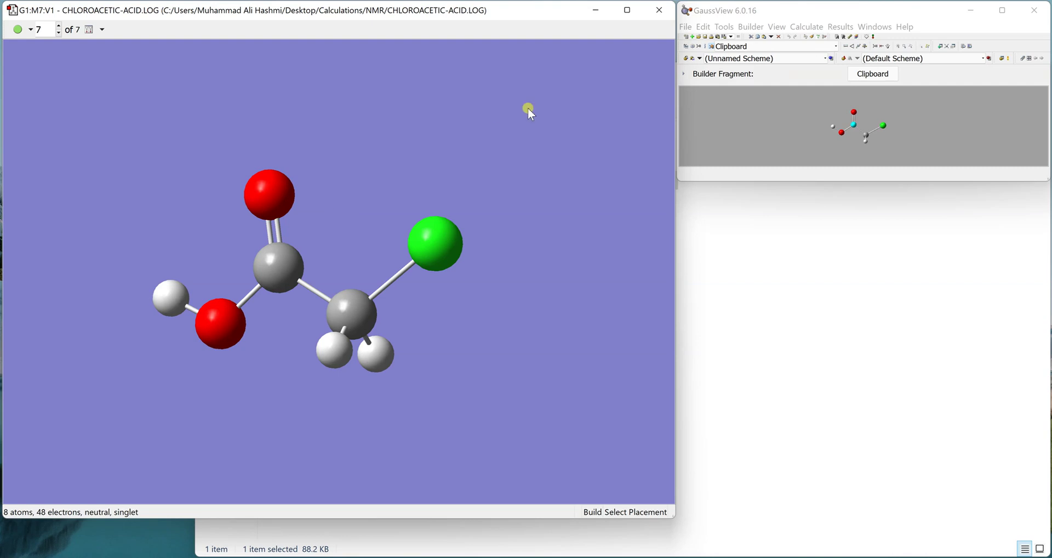
pyautogui.click(659, 9)
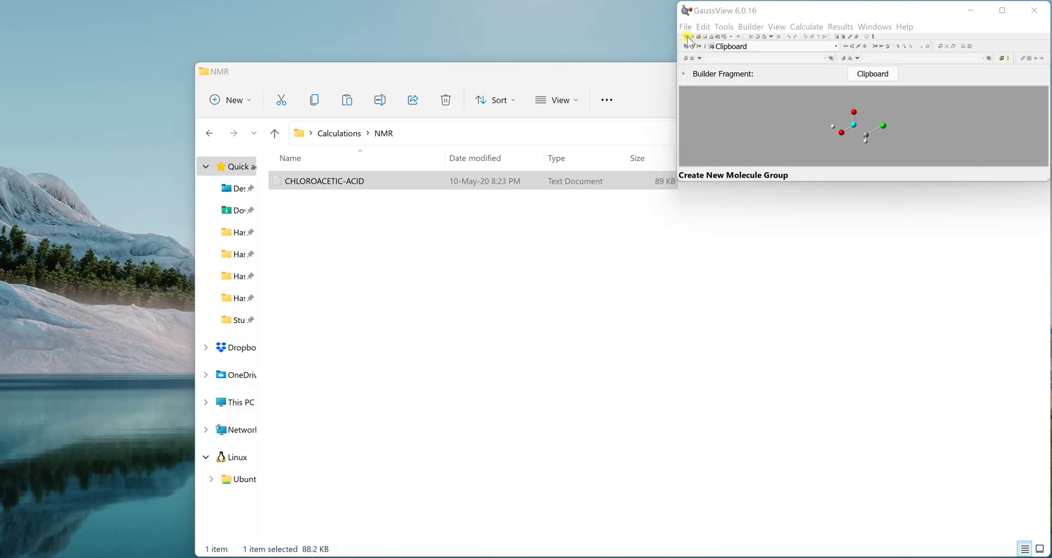
# Step: Paste the copied chloroacetic acid into a new molecule window, rotated to show both CH2 hydrogens
pyautogui.click(687, 37)
pyautogui.moveTo(674, 9); pyautogui.dragTo(478, 12)
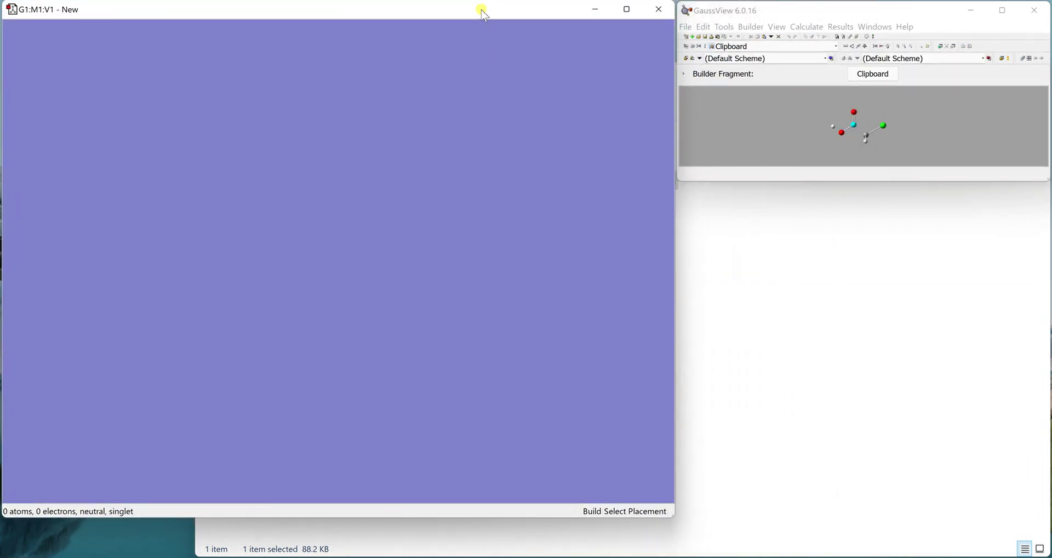
pyautogui.click(323, 256)
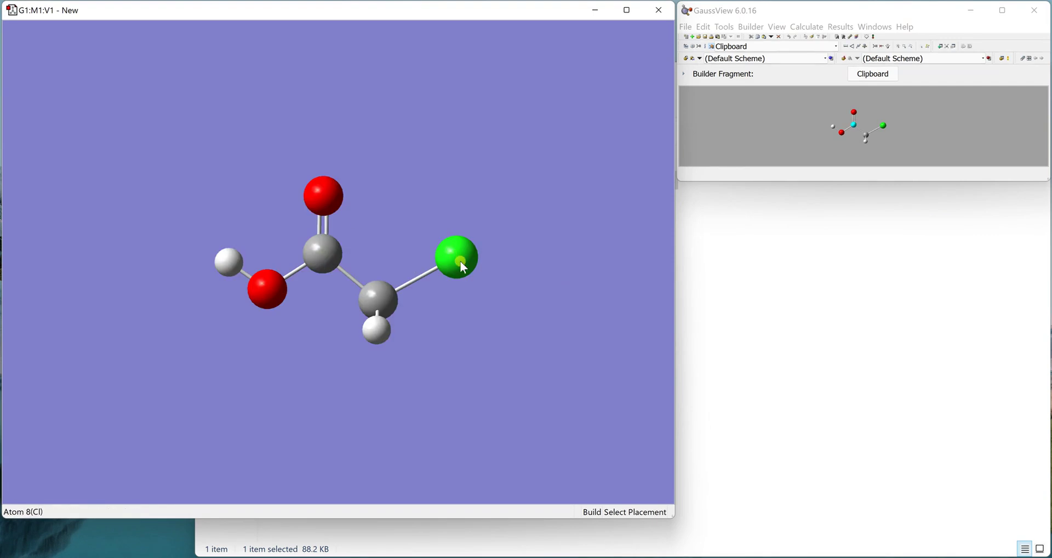
pyautogui.moveTo(463, 269); pyautogui.dragTo(452, 246)
pyautogui.scroll(2, 500, 272)
pyautogui.scroll(1, 501, 275)
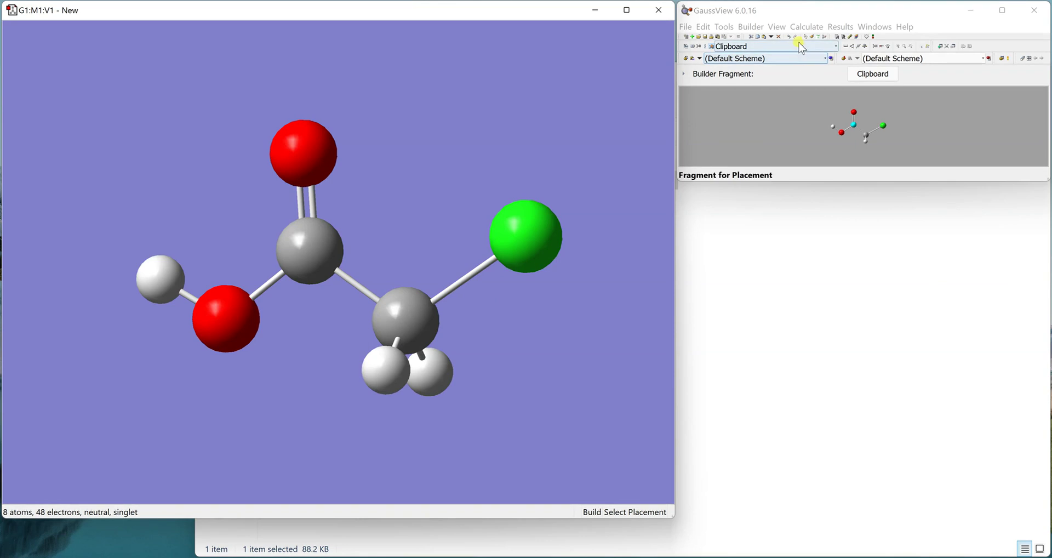
pyautogui.click(804, 27)
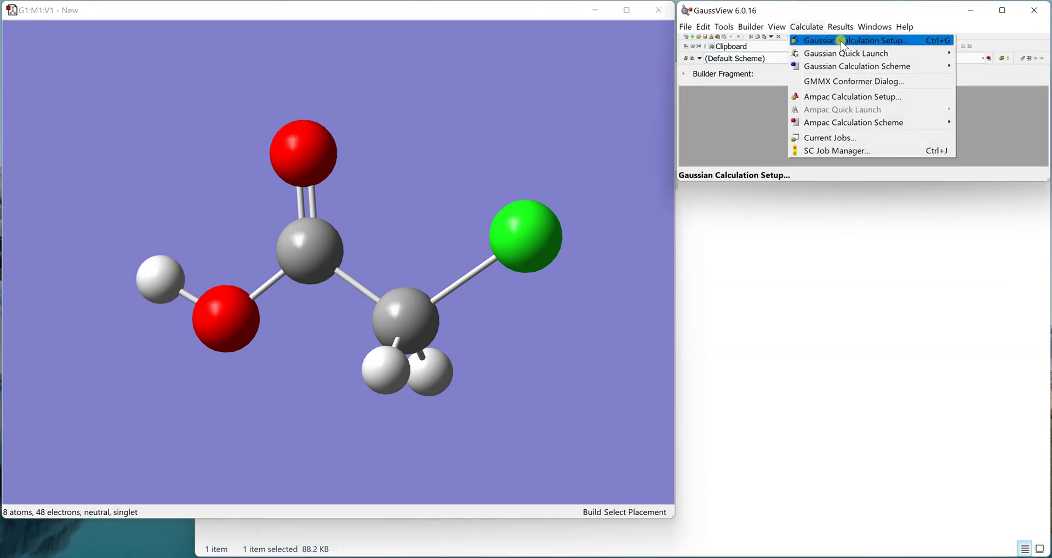
# Step: Set the Gaussian job type to NMR with the GIAO method (nmr=giao hf/3-21g)
pyautogui.click(938, 41)
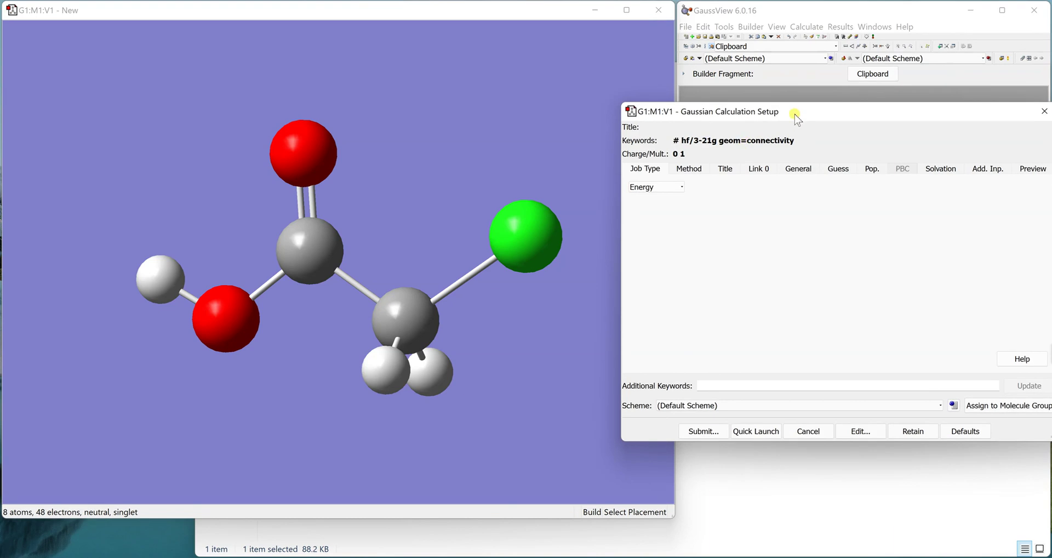
pyautogui.moveTo(796, 115)
pyautogui.mouseDown()
pyautogui.moveTo(772, 114)
pyautogui.moveTo(789, 132)
pyautogui.mouseUp()
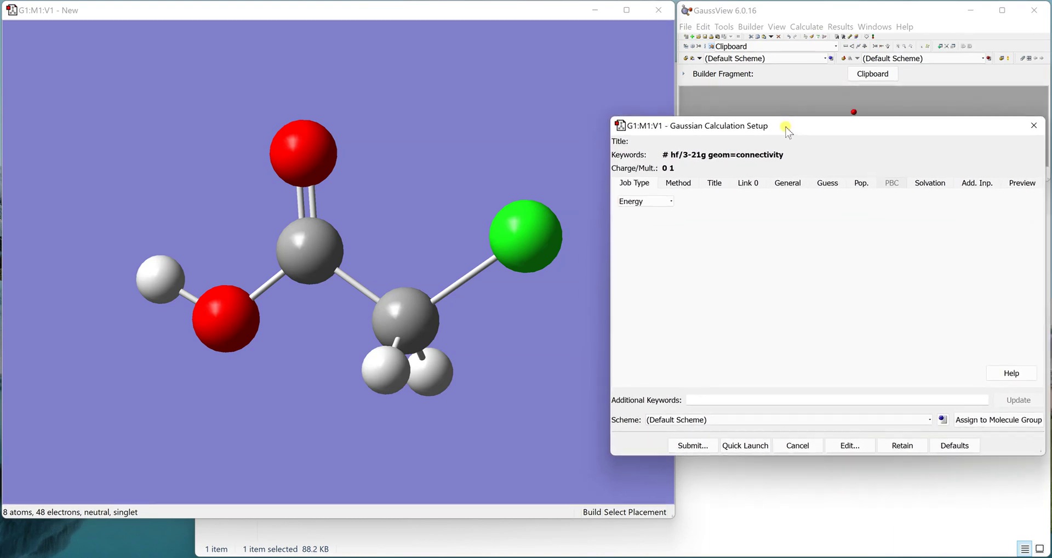
pyautogui.click(659, 204)
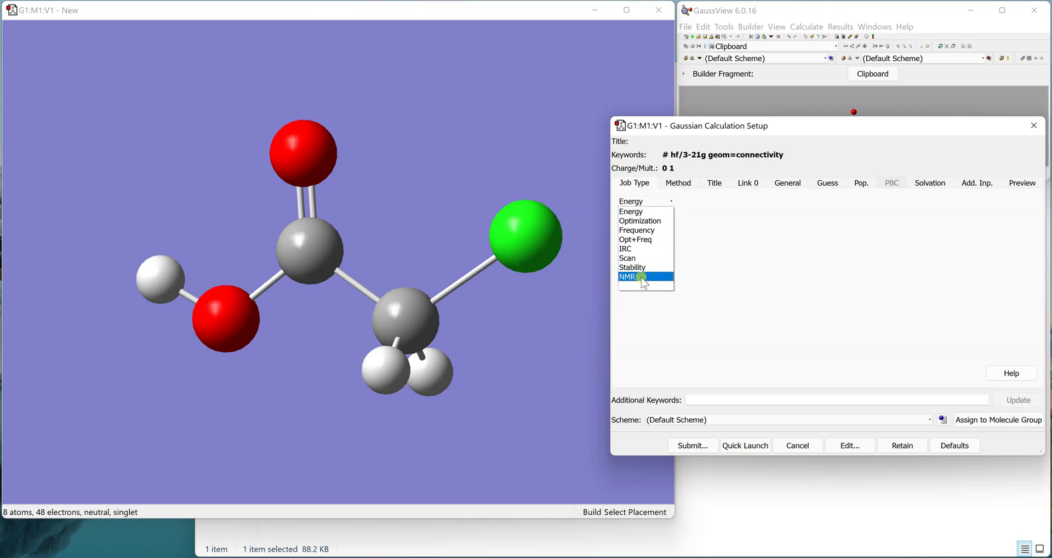
pyautogui.click(645, 277)
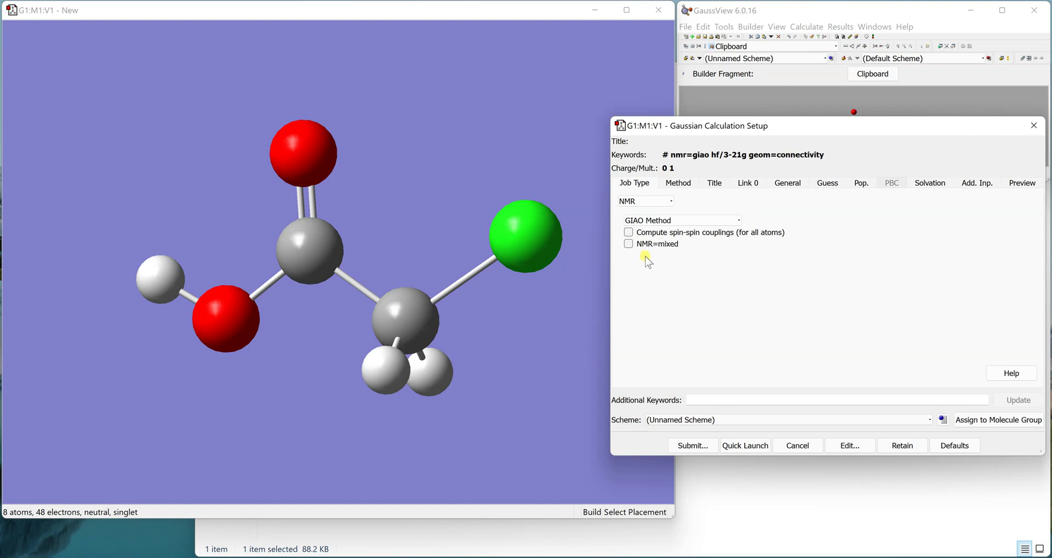
pyautogui.click(671, 221)
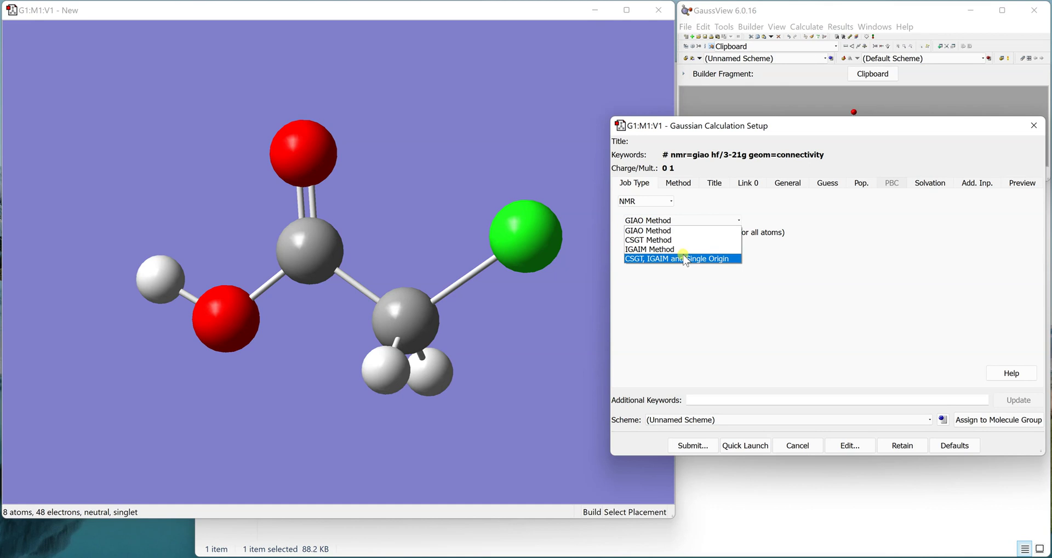
pyautogui.press('Up')
pyautogui.press('Up')
pyautogui.press('Up')
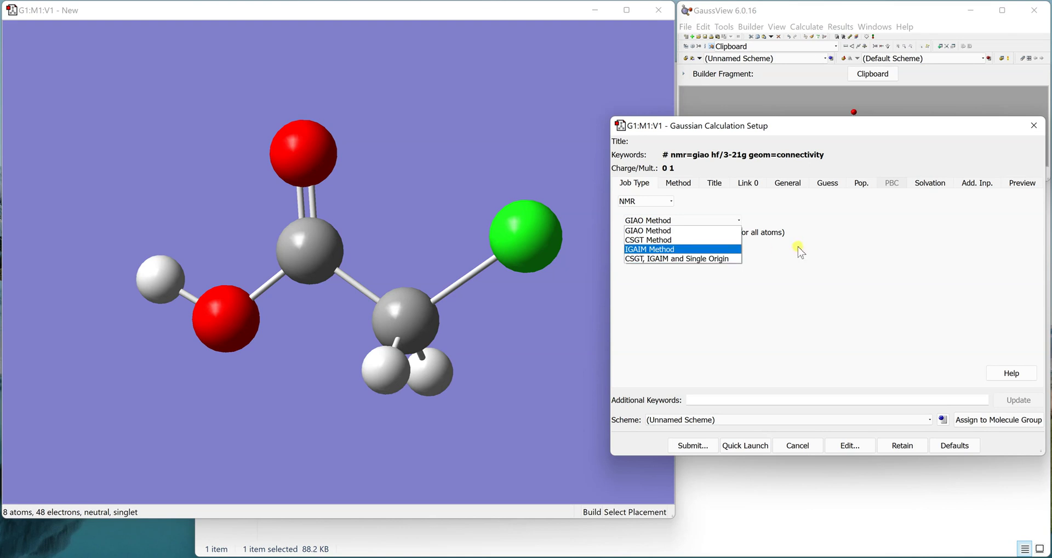
pyautogui.press('Return')
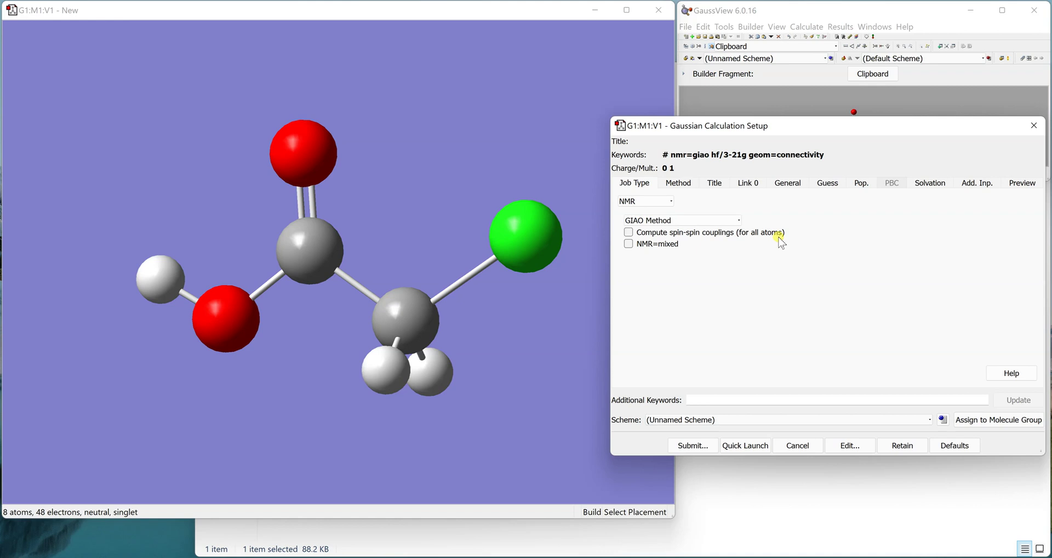
pyautogui.moveTo(800, 134); pyautogui.dragTo(802, 138)
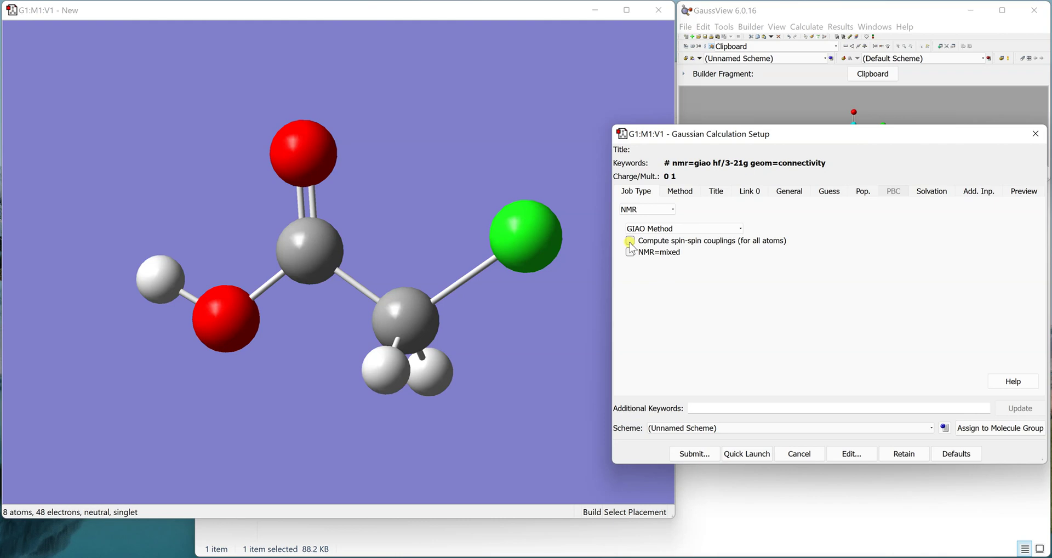
pyautogui.click(630, 242)
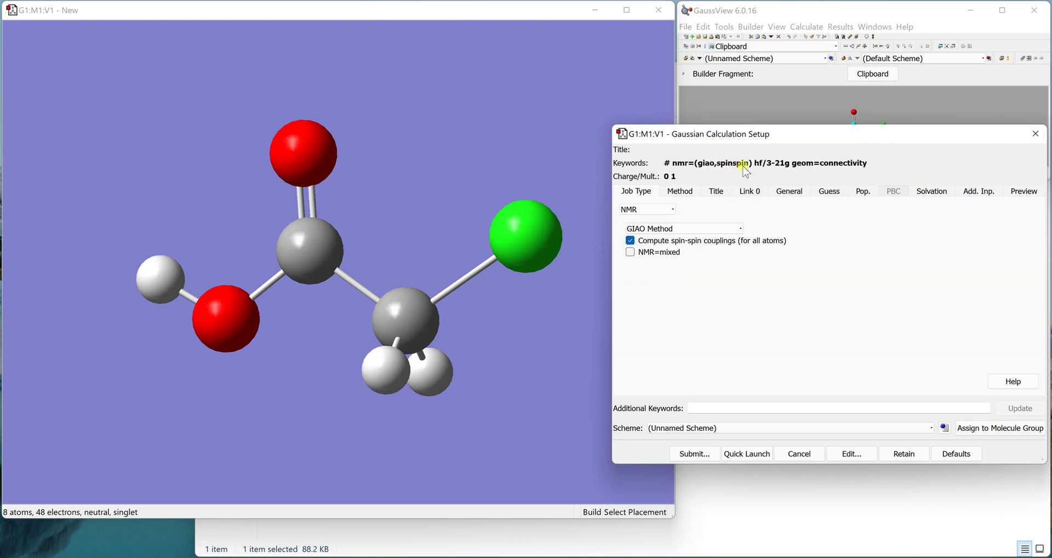
pyautogui.click(631, 242)
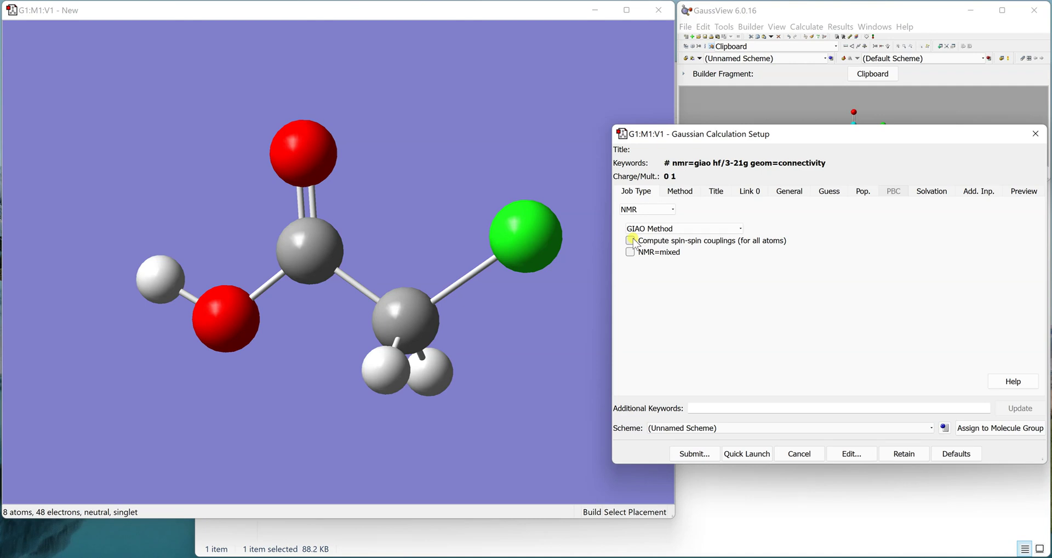
# Step: Switch the method to DFT B3LYP while keeping the 3-21G basis set
pyautogui.click(681, 192)
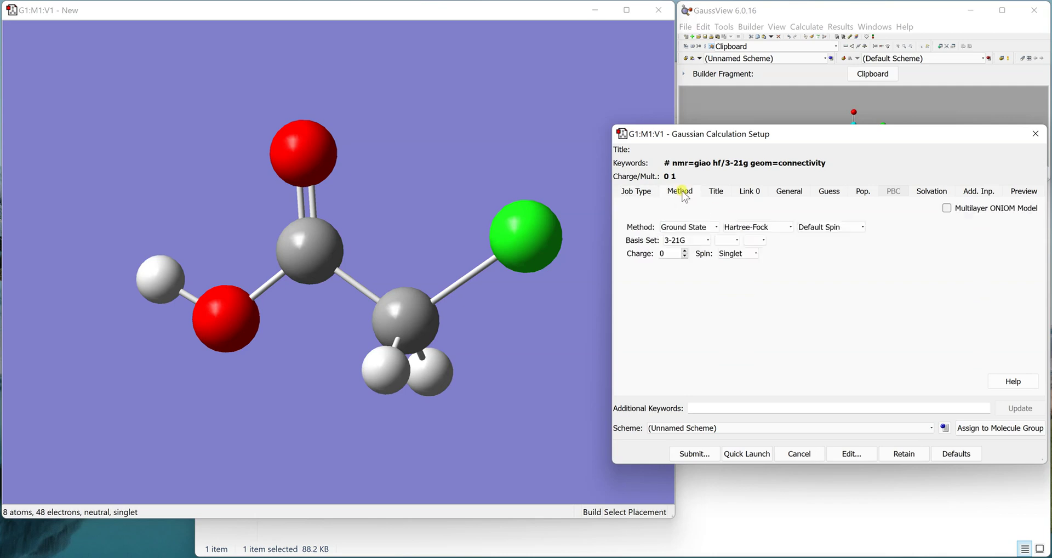
pyautogui.click(781, 228)
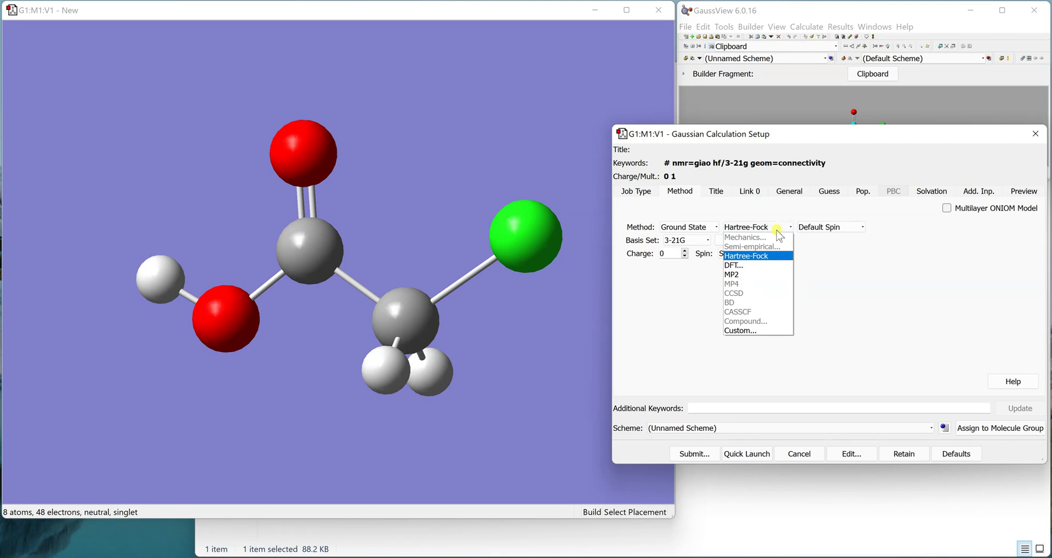
pyautogui.click(760, 270)
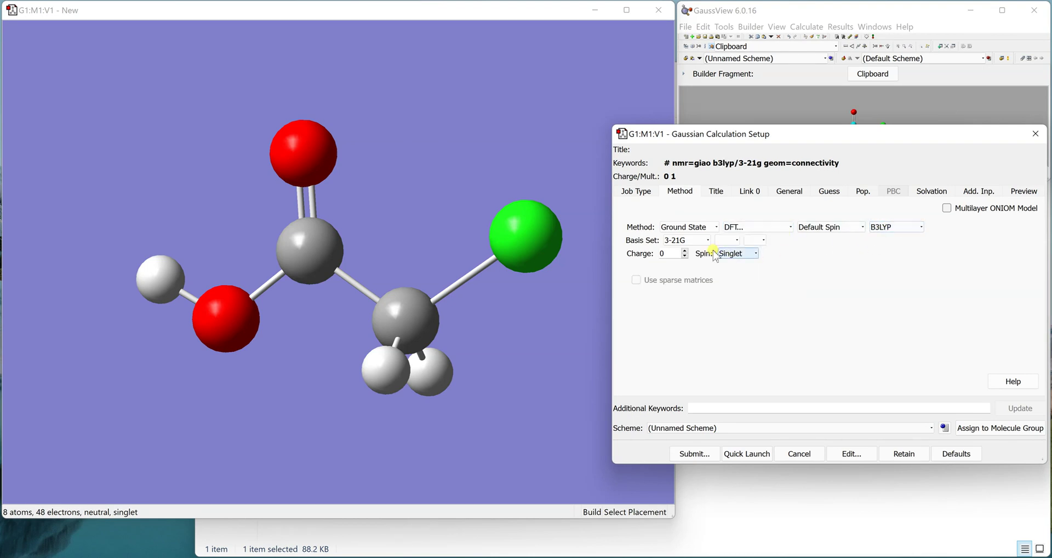
pyautogui.click(700, 247)
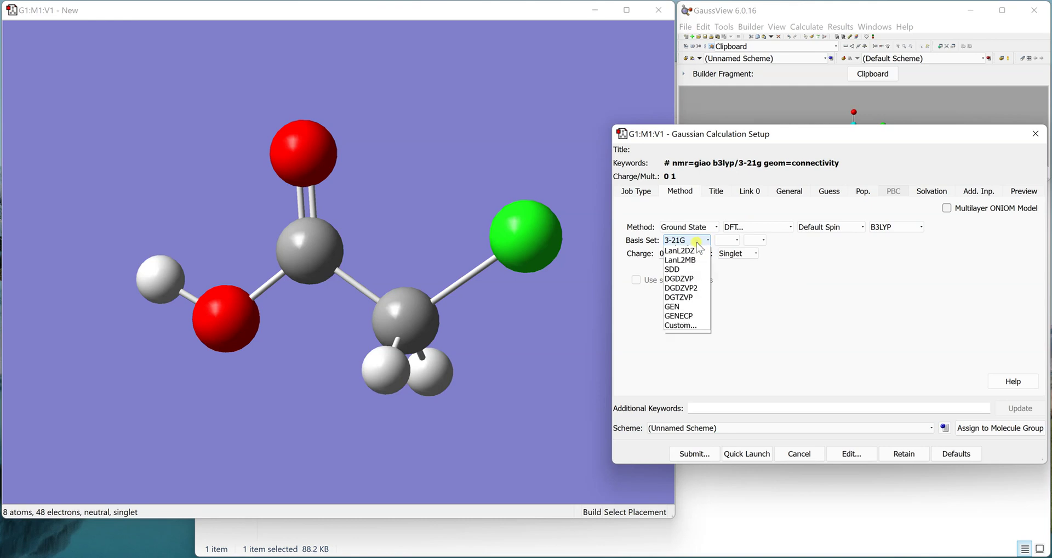
pyautogui.click(700, 244)
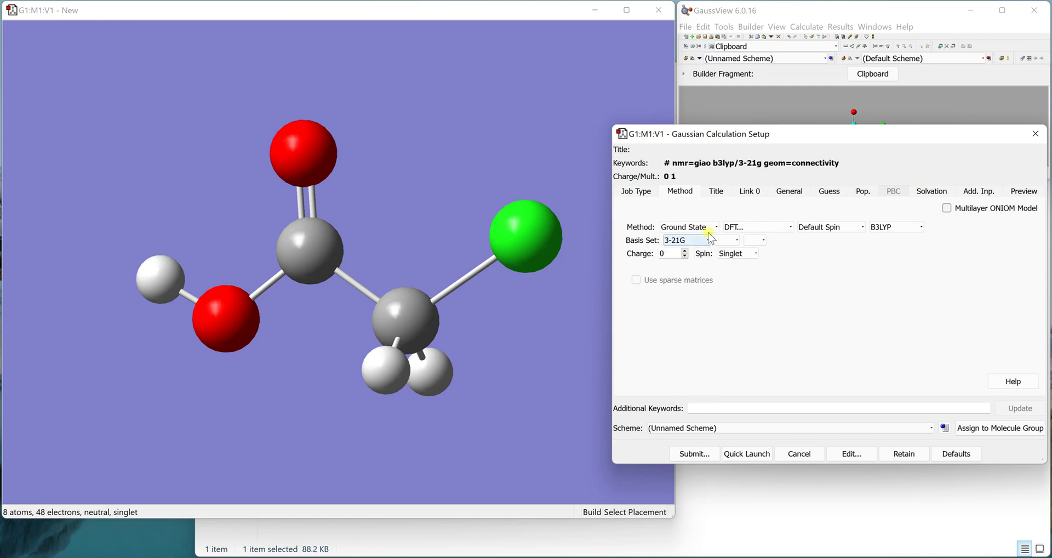
pyautogui.click(718, 192)
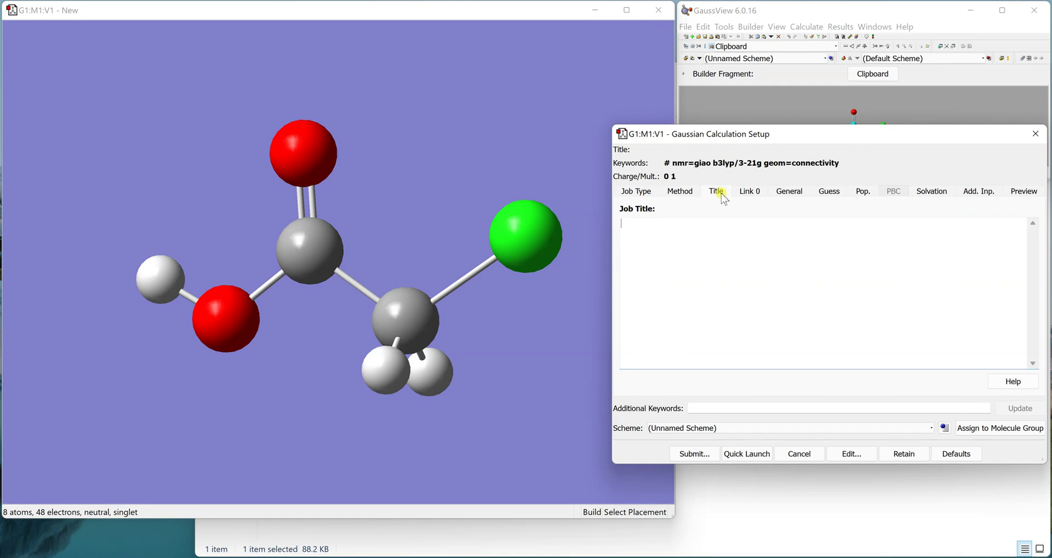
# Step: Title the job 'NMR of Chloroacetic acid' and use 4 shared processors
pyautogui.write('NMR of Chloroa')
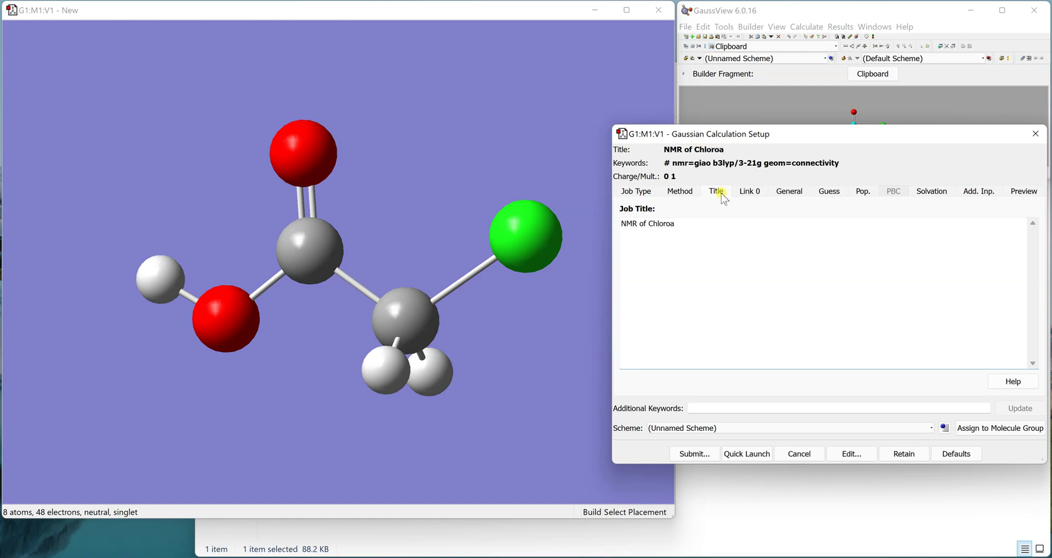
pyautogui.write('cetic acid')
pyautogui.click(748, 192)
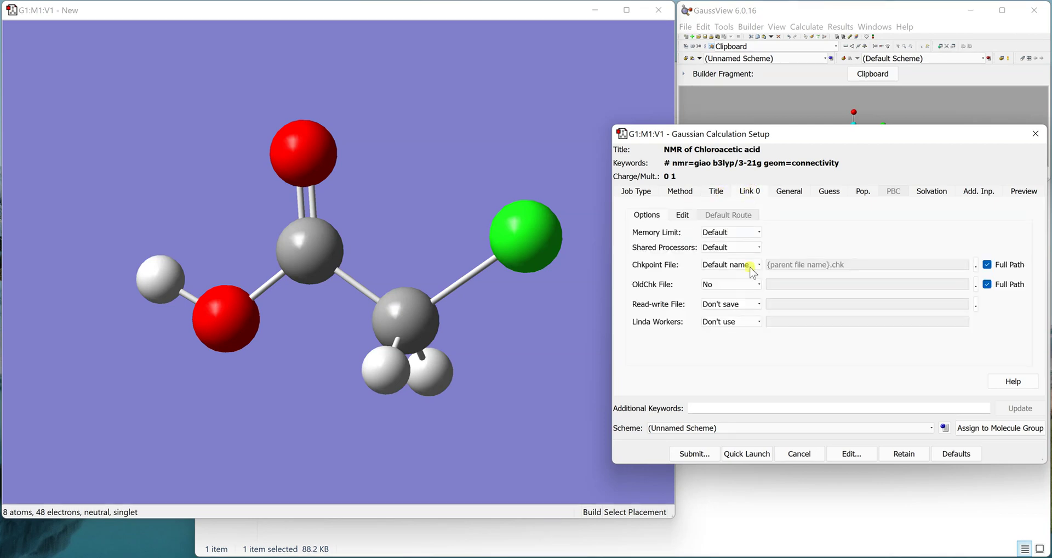
pyautogui.click(753, 247)
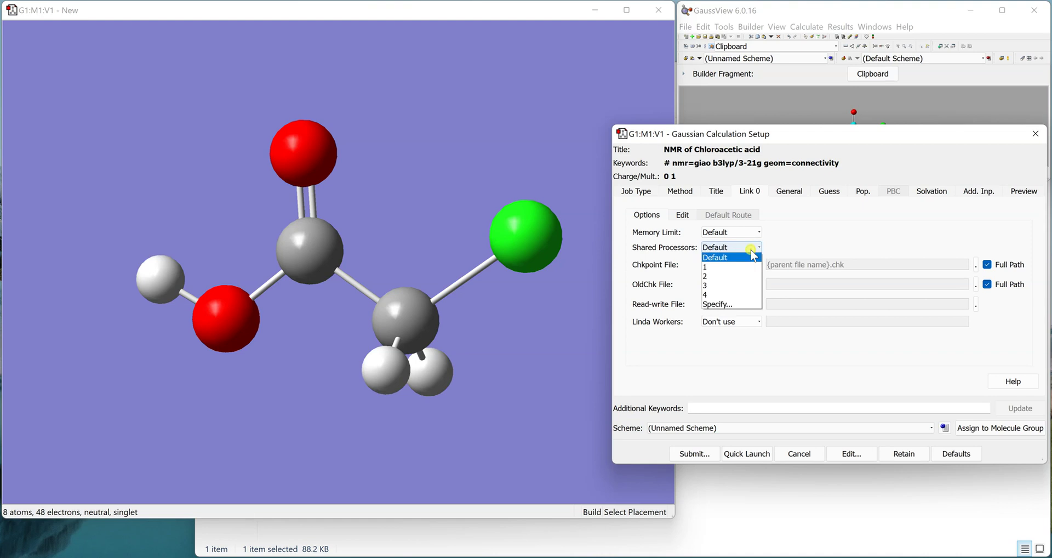
pyautogui.click(739, 294)
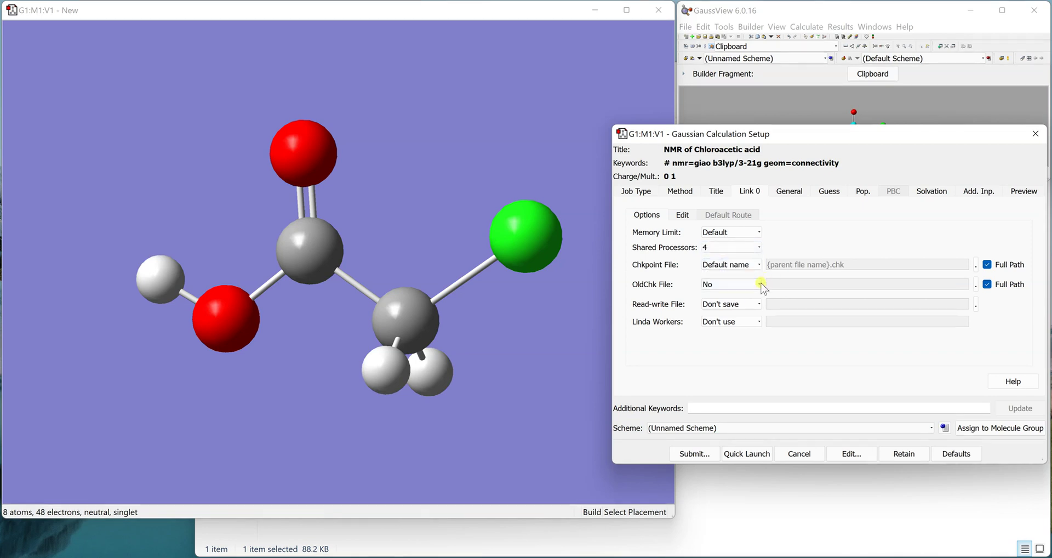
# Step: Enable Additional Print in the General options so keywords start with #p
pyautogui.click(789, 192)
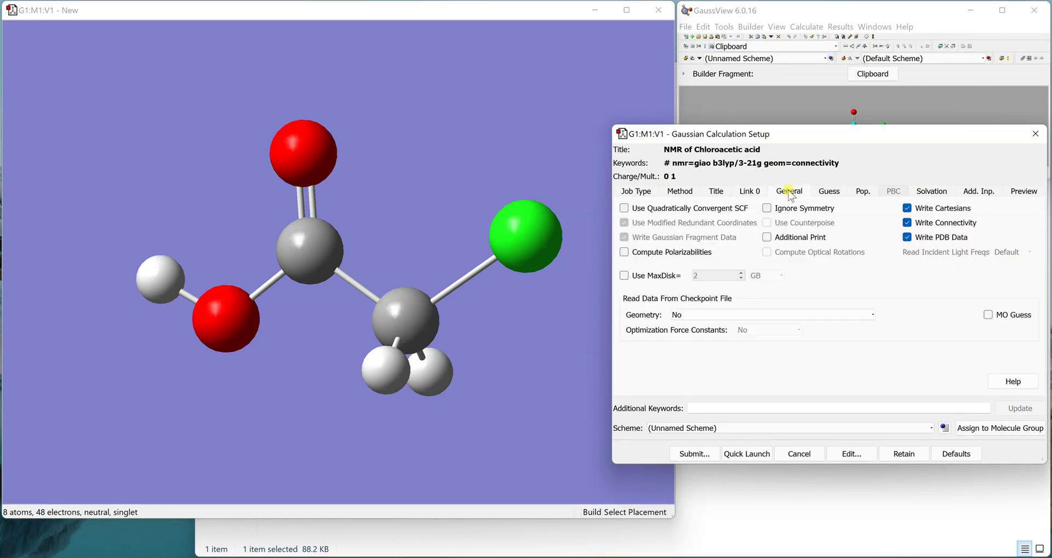
pyautogui.click(774, 237)
pyautogui.click(840, 193)
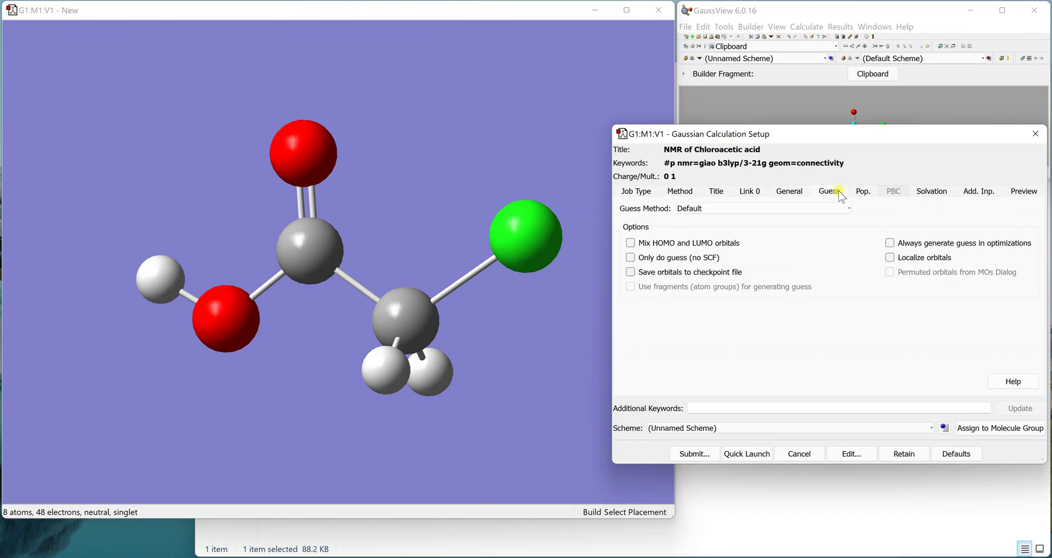
pyautogui.click(861, 193)
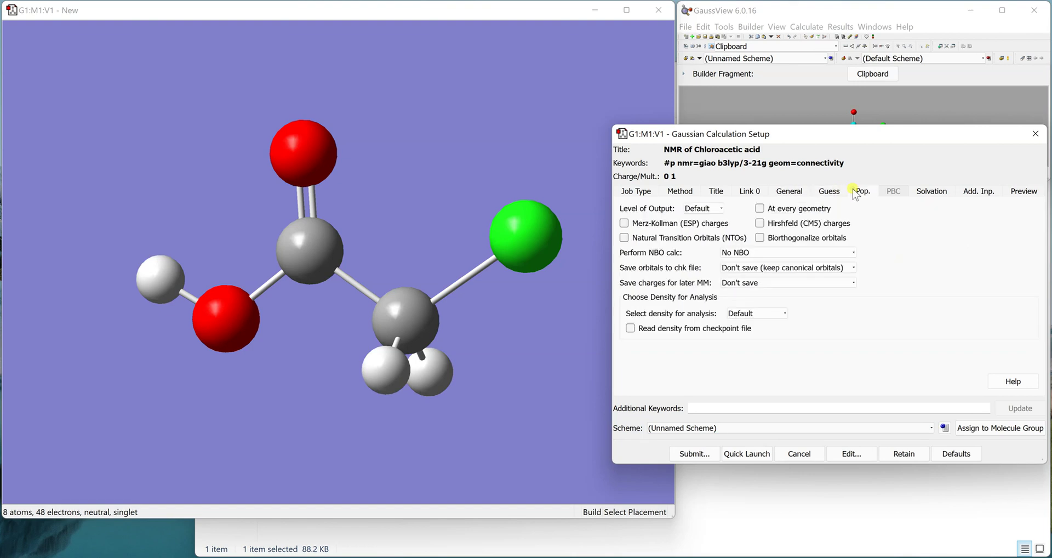
pyautogui.click(922, 192)
pyautogui.click(701, 210)
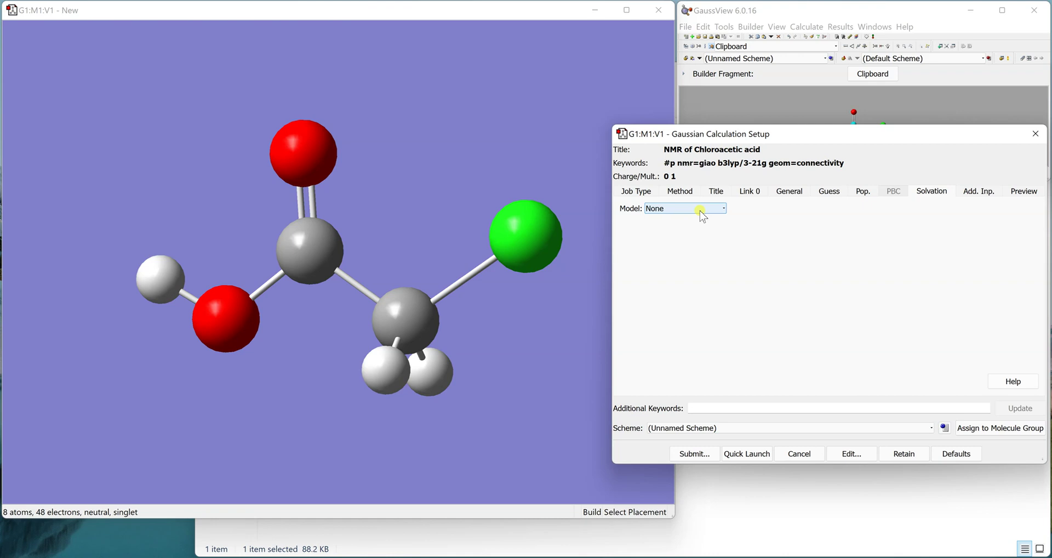
# Step: Apply the SMD solvation model with DMSO as the solvent
pyautogui.click(702, 212)
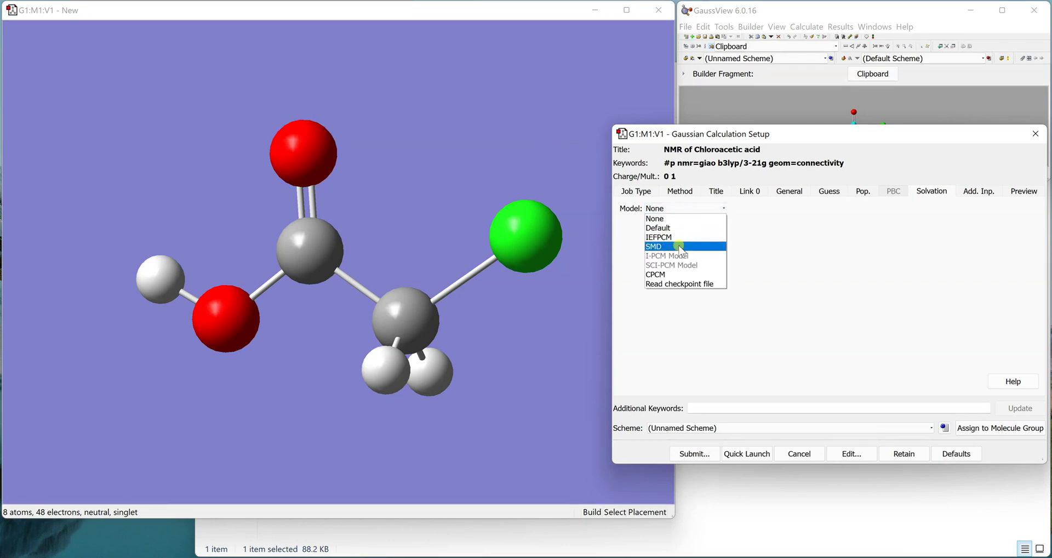
pyautogui.click(681, 248)
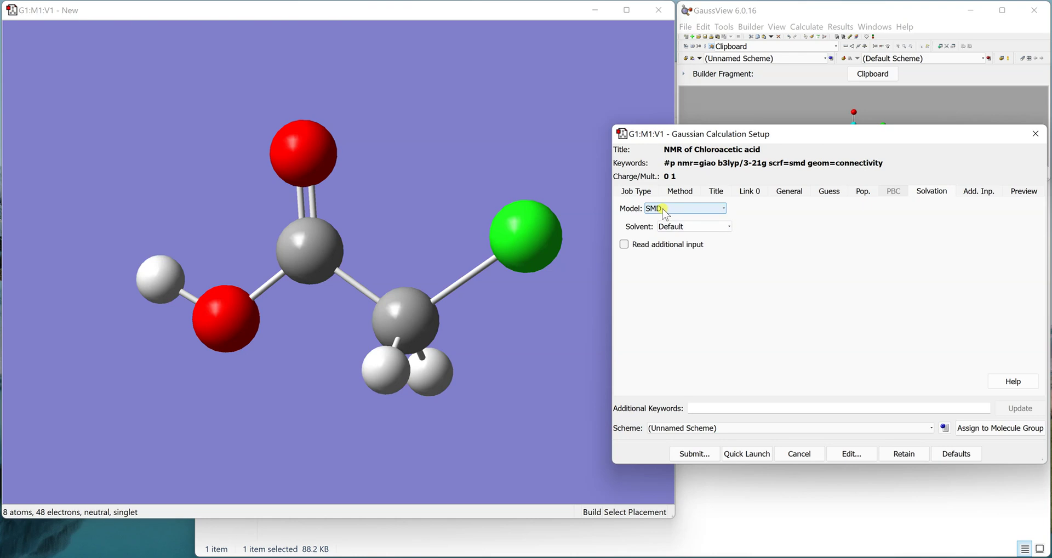
pyautogui.click(706, 228)
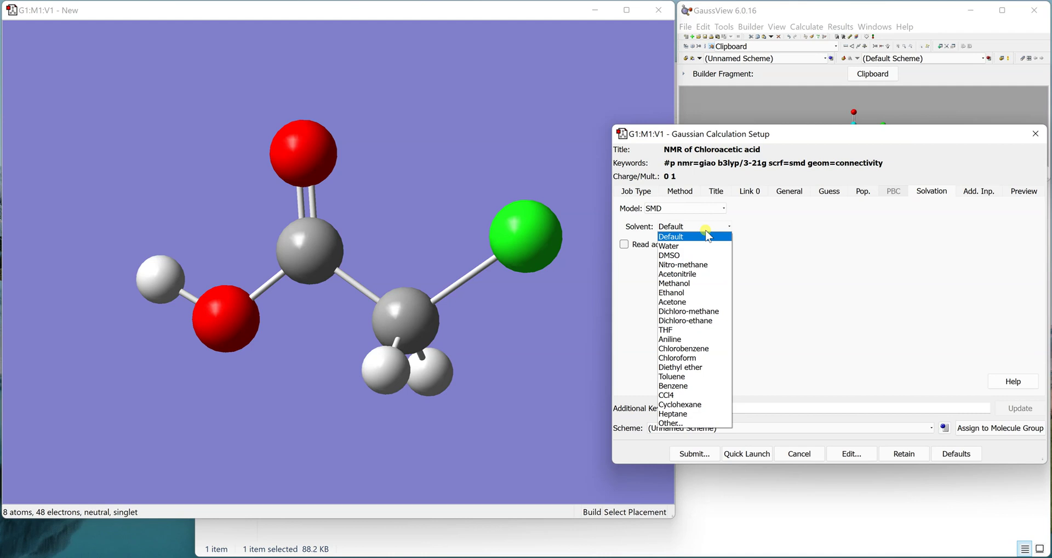
pyautogui.click(690, 256)
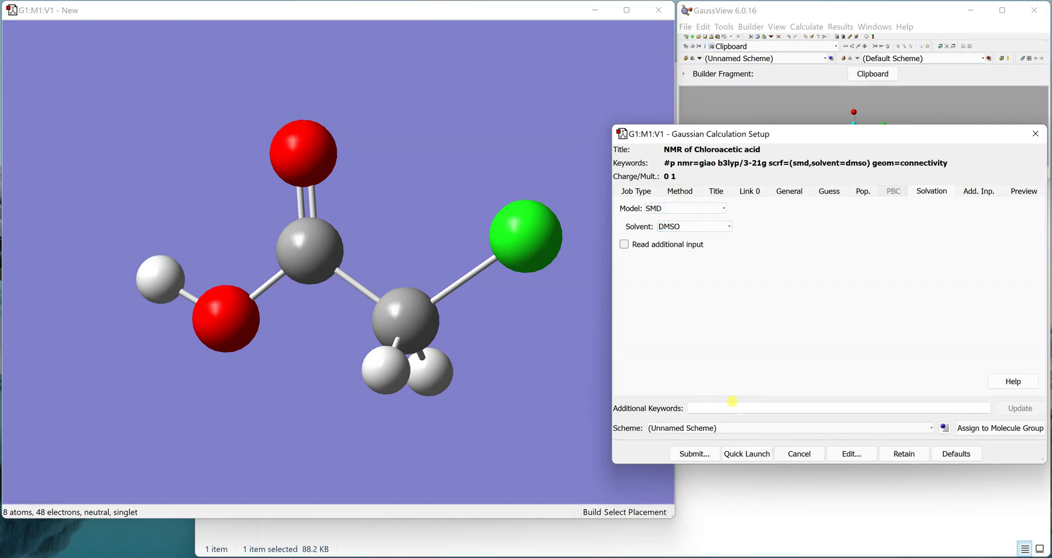
pyautogui.click(733, 407)
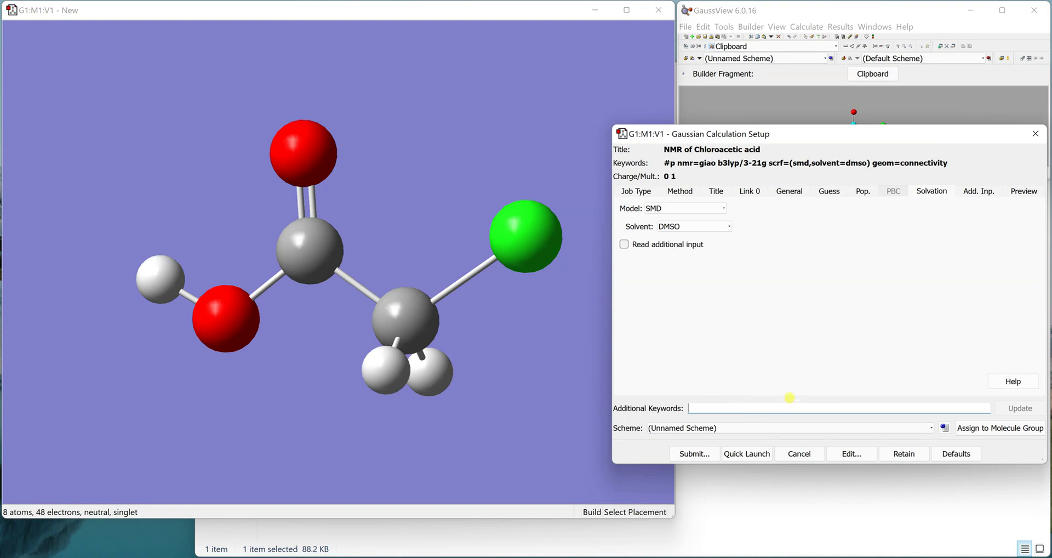
# Step: Save the job input as nmr.gjf in the NMR folder and view it in the editor
pyautogui.click(838, 454)
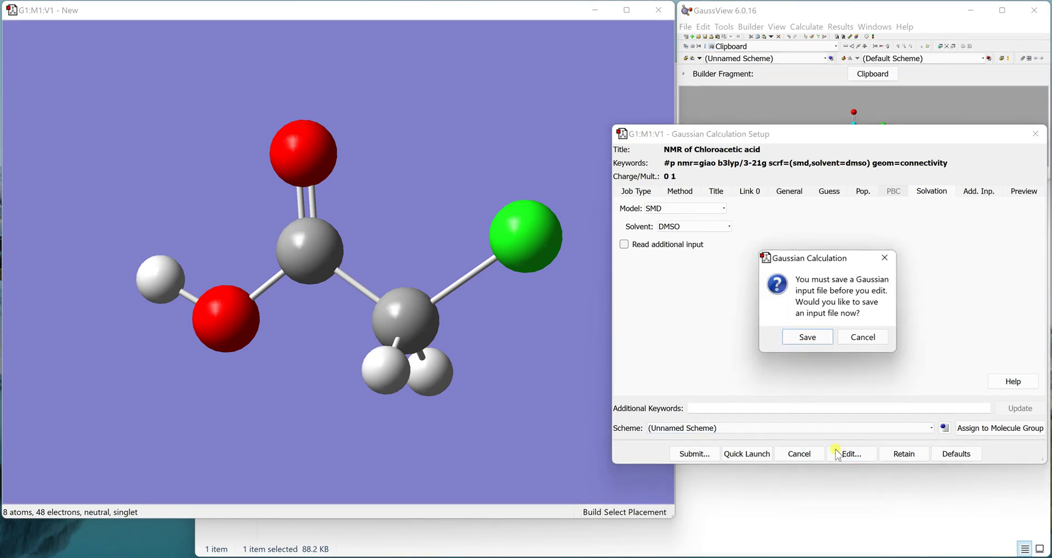
pyautogui.click(808, 336)
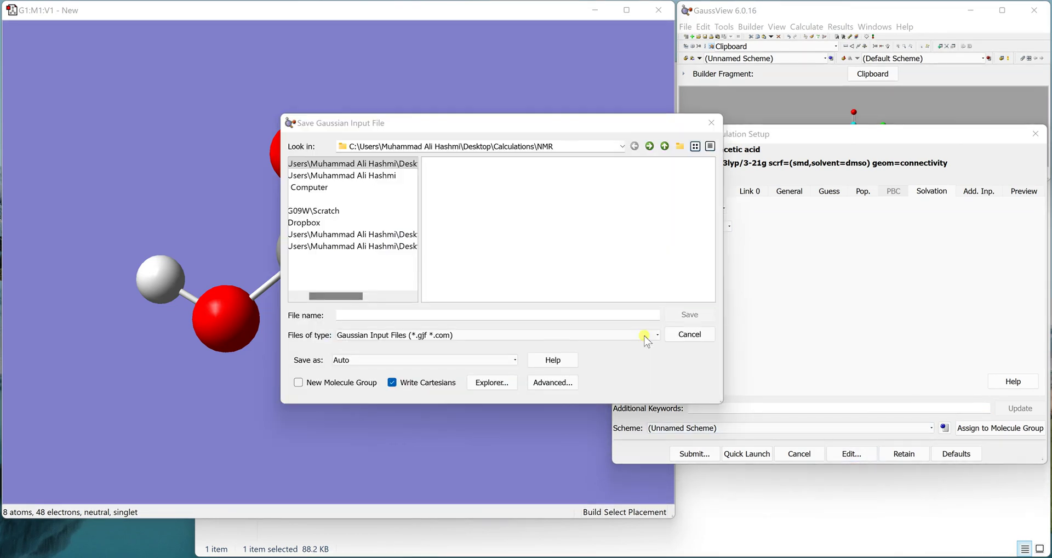
pyautogui.click(412, 312)
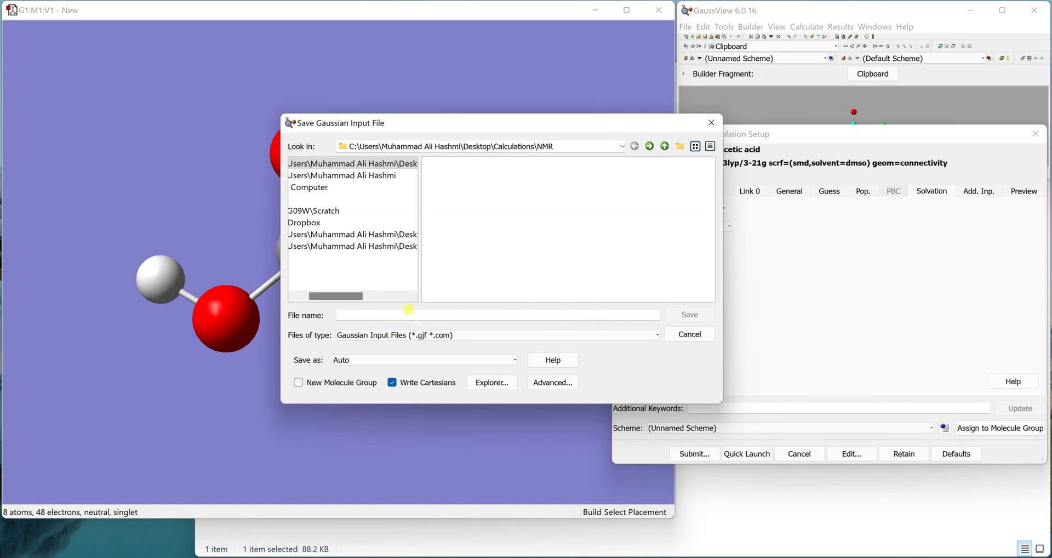
pyautogui.write('nmr')
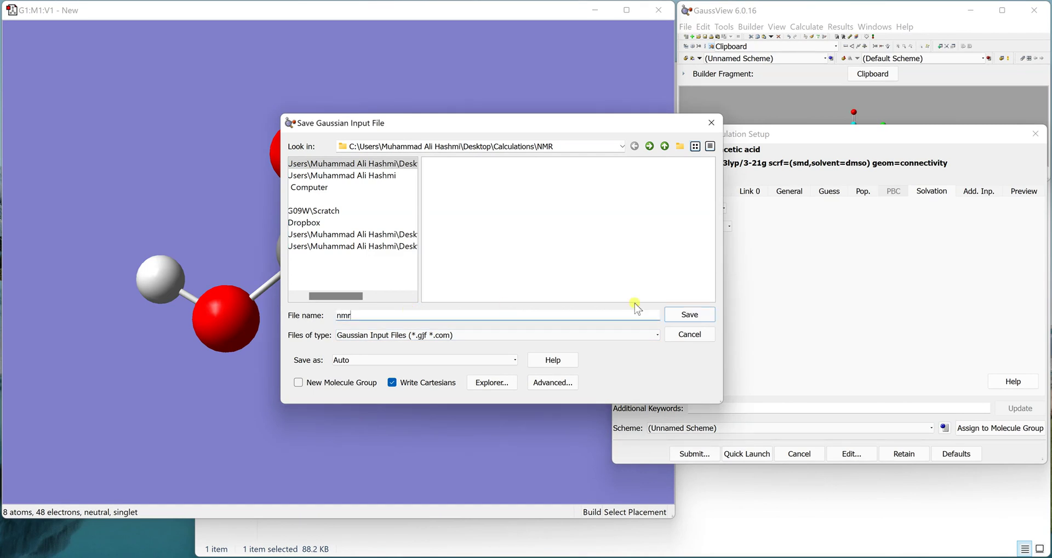
pyautogui.click(675, 317)
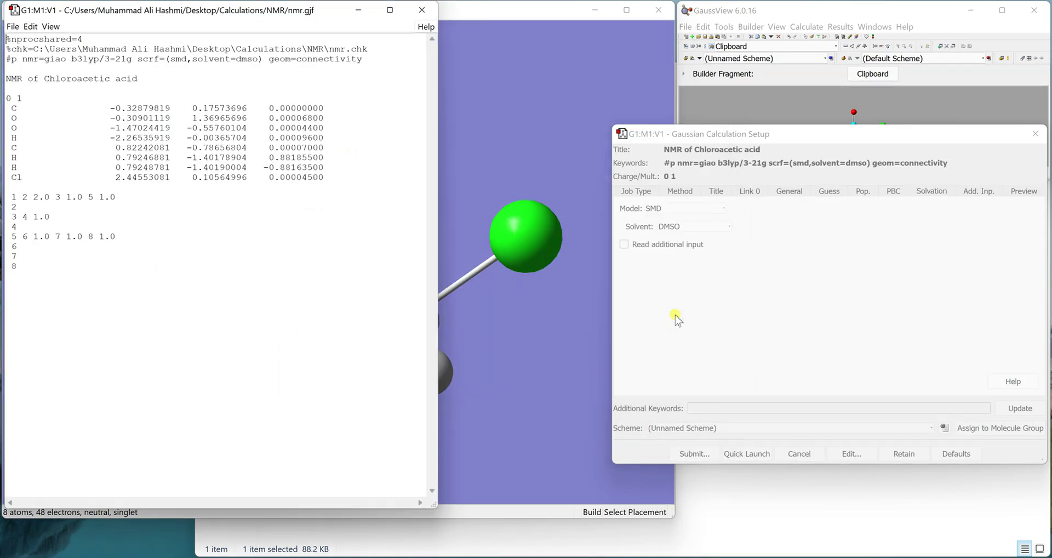
# Step: Submit nmr.gjf to Gaussian, wait for normal termination, then close Gaussian
pyautogui.click(422, 10)
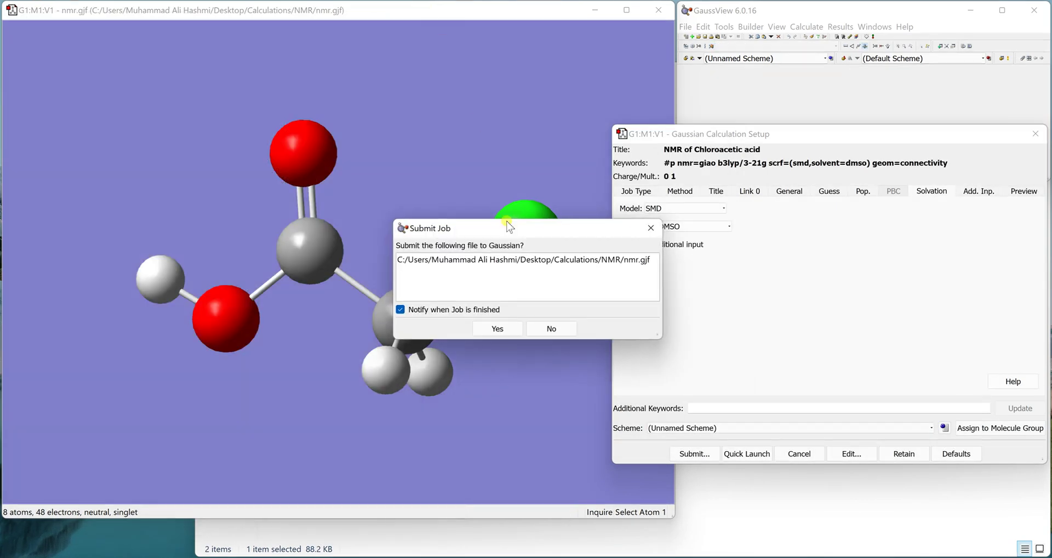
pyautogui.click(499, 328)
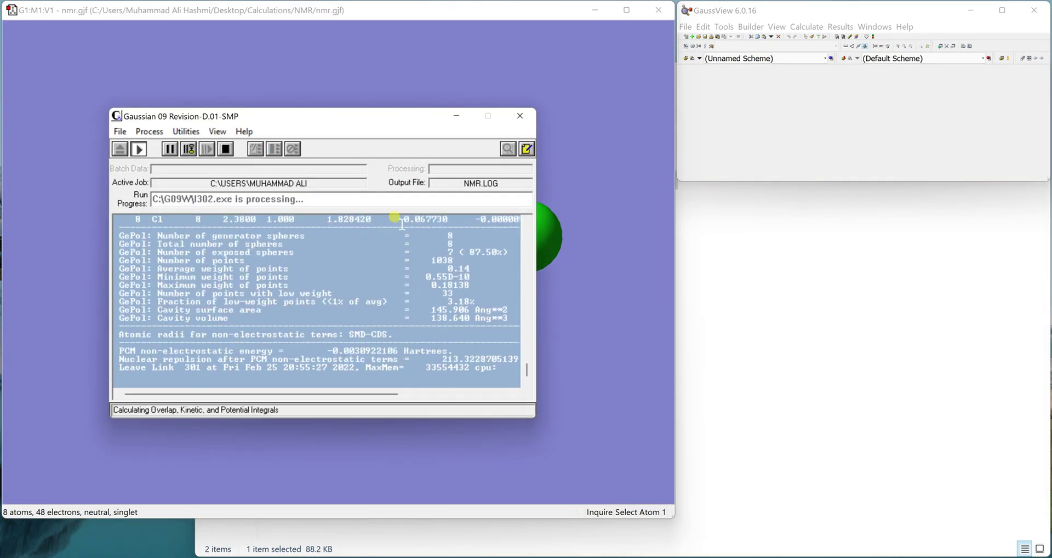
pyautogui.moveTo(353, 117); pyautogui.dragTo(825, 249)
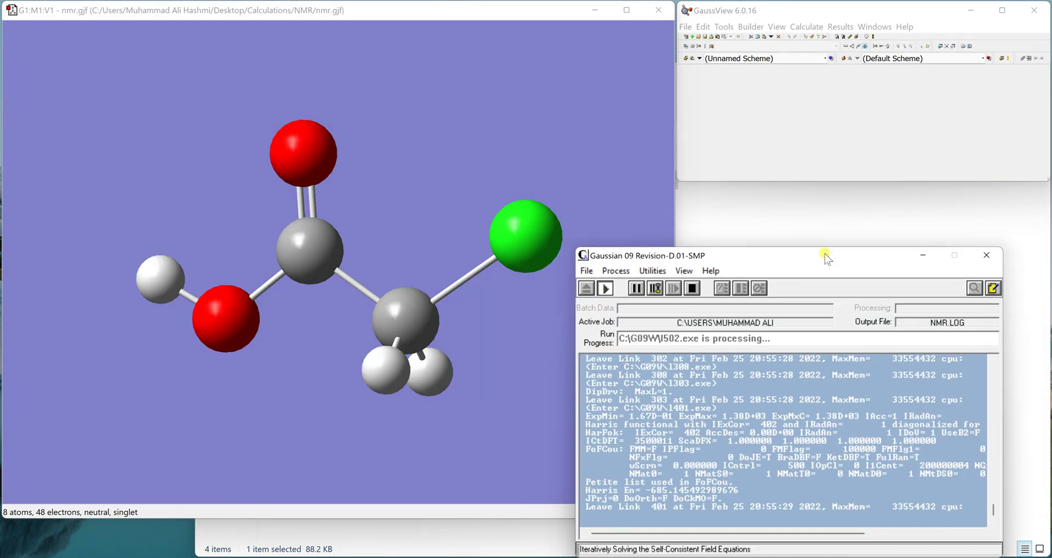
pyautogui.click(659, 15)
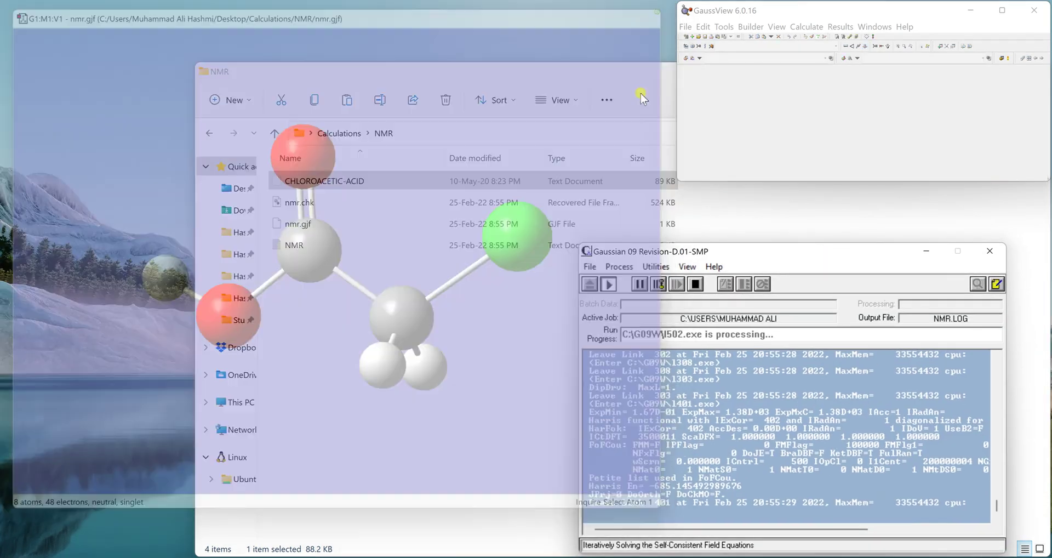
pyautogui.moveTo(754, 255); pyautogui.dragTo(189, 254)
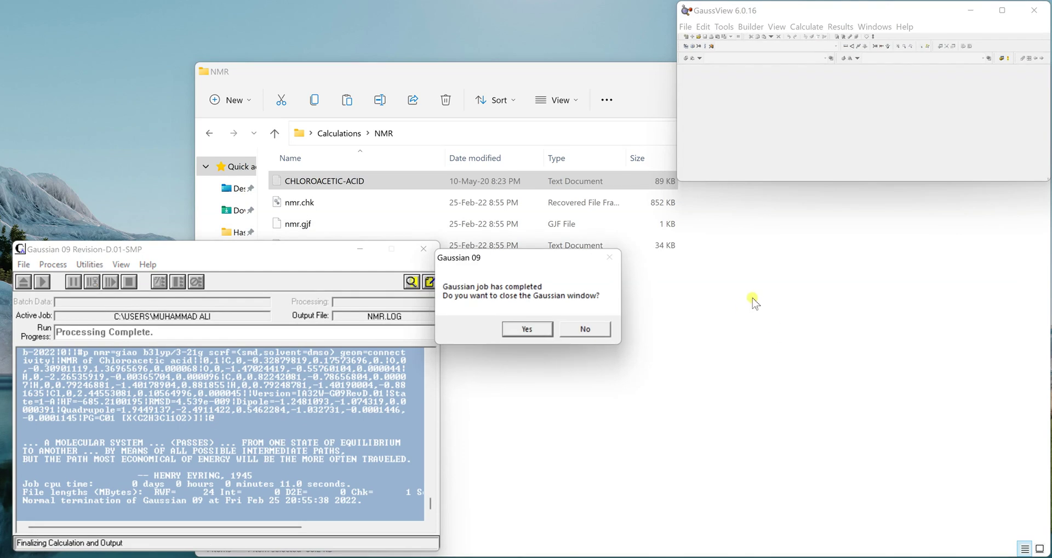
pyautogui.click(540, 330)
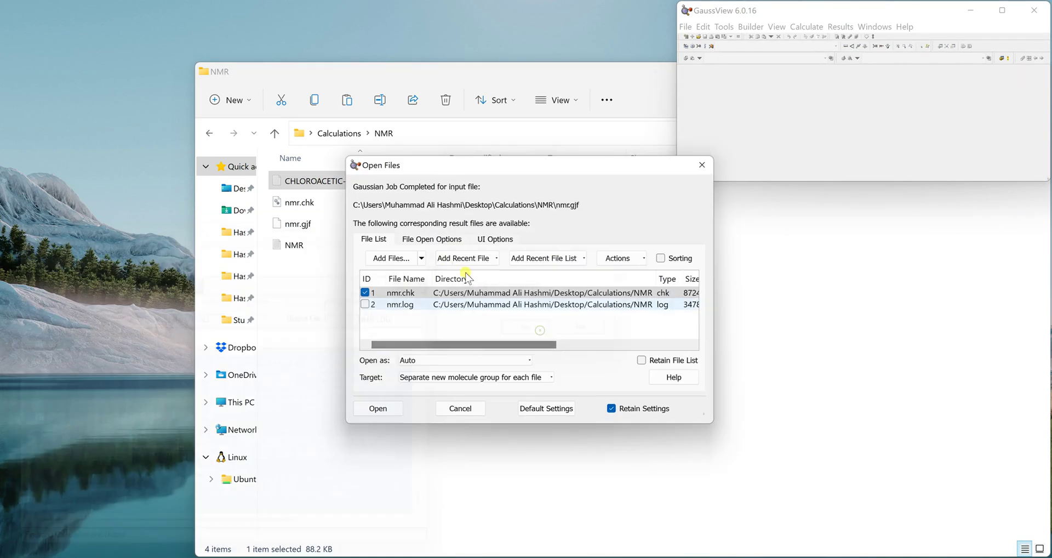
# Step: Open nmr.log (without nmr.chk) and display its GIAO NMR spectrum
pyautogui.click(363, 305)
pyautogui.click(362, 293)
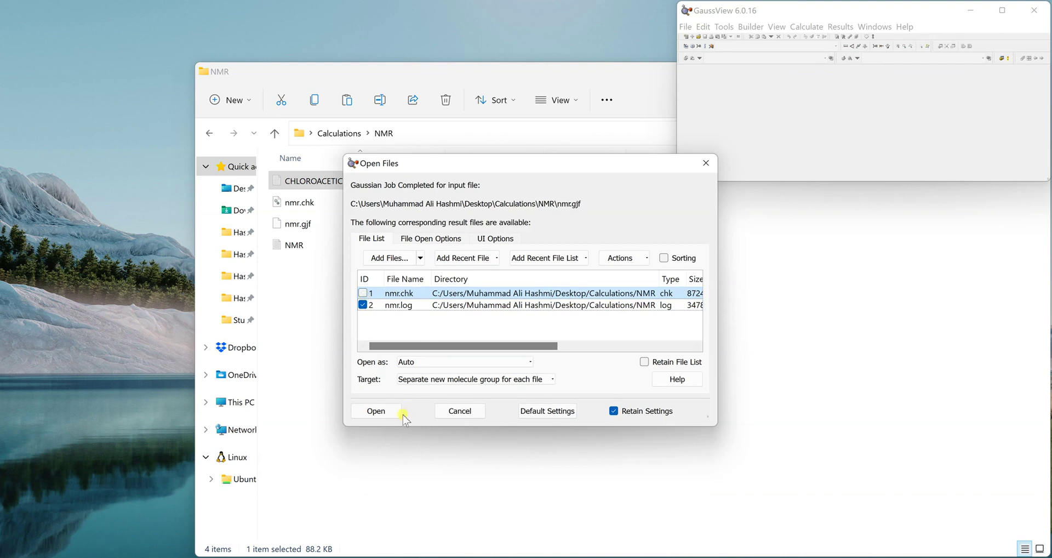
pyautogui.click(385, 411)
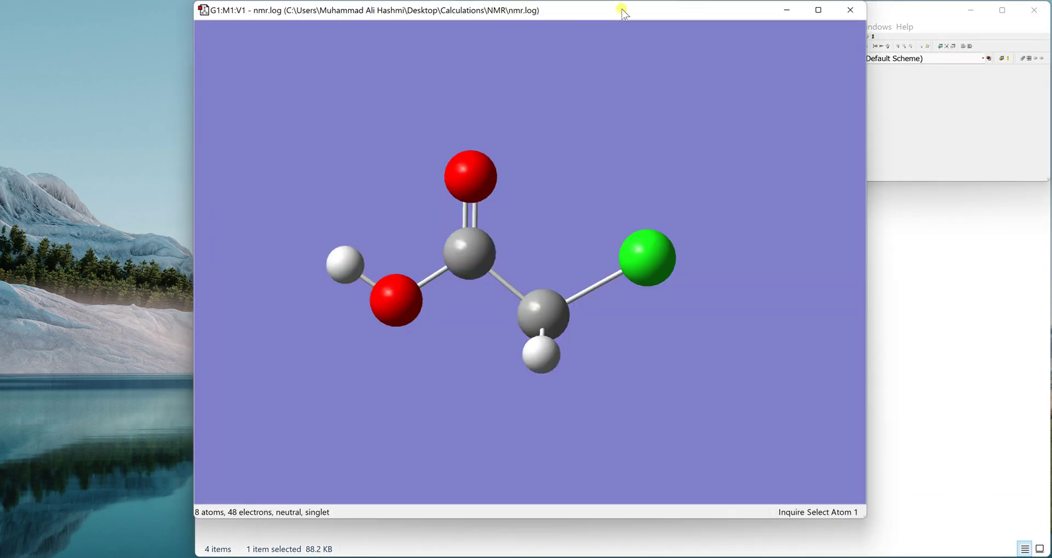
pyautogui.moveTo(623, 12); pyautogui.dragTo(433, 13)
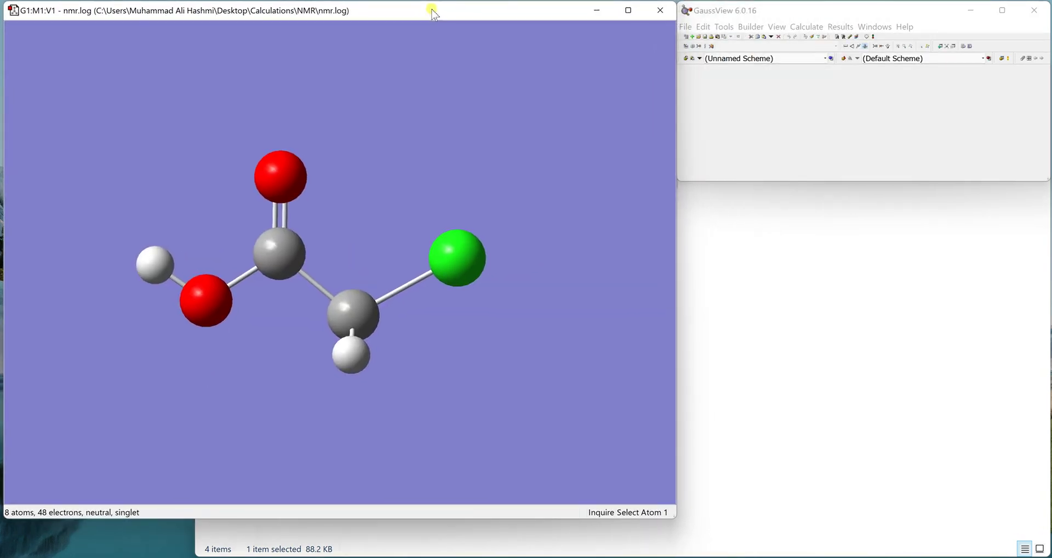
pyautogui.click(840, 27)
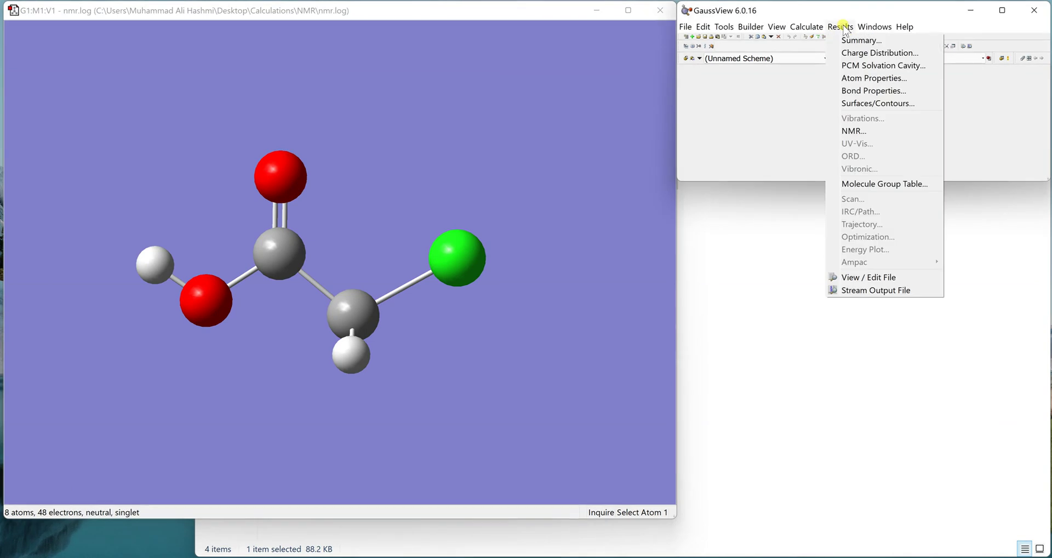
pyautogui.click(865, 132)
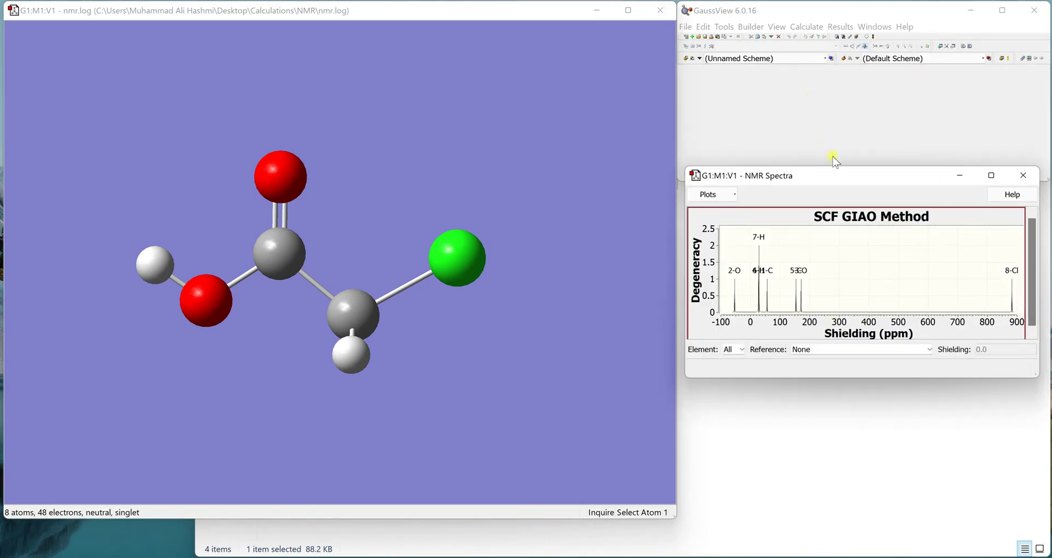
# Step: Move up and enlarge the NMR Spectra window, then plot only the H shielding peaks
pyautogui.moveTo(839, 173); pyautogui.dragTo(847, 94)
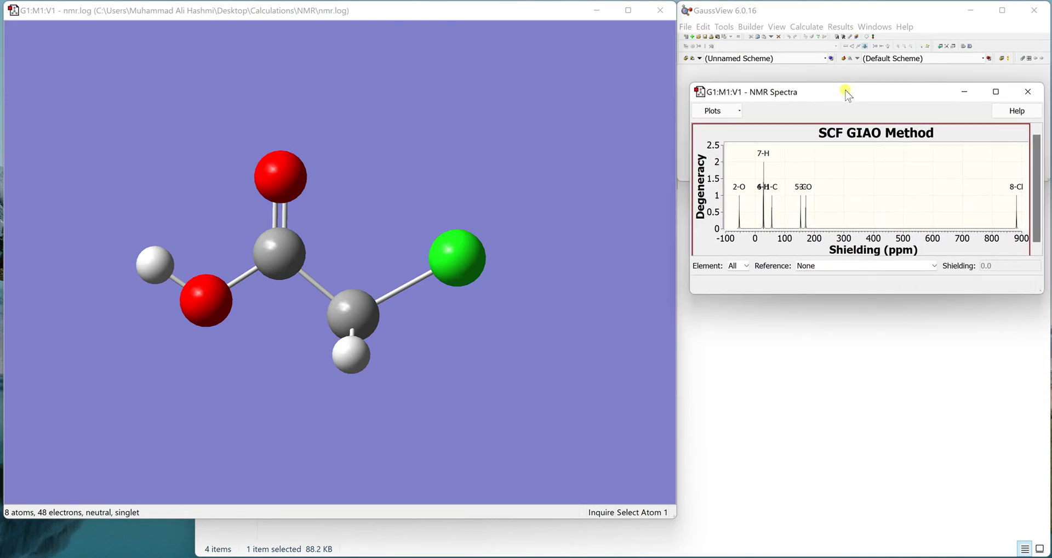
pyautogui.moveTo(690, 292); pyautogui.dragTo(568, 400)
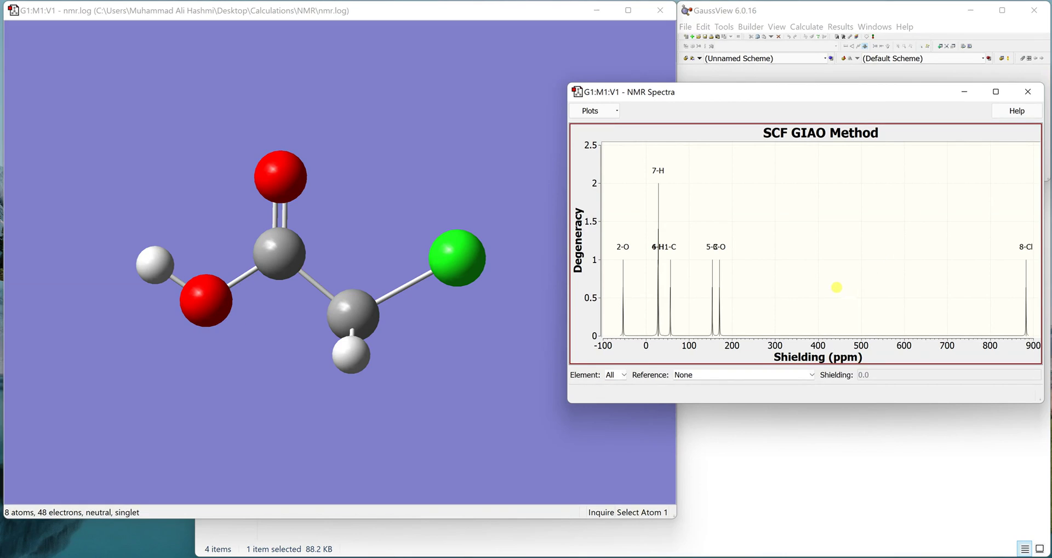
pyautogui.click(623, 375)
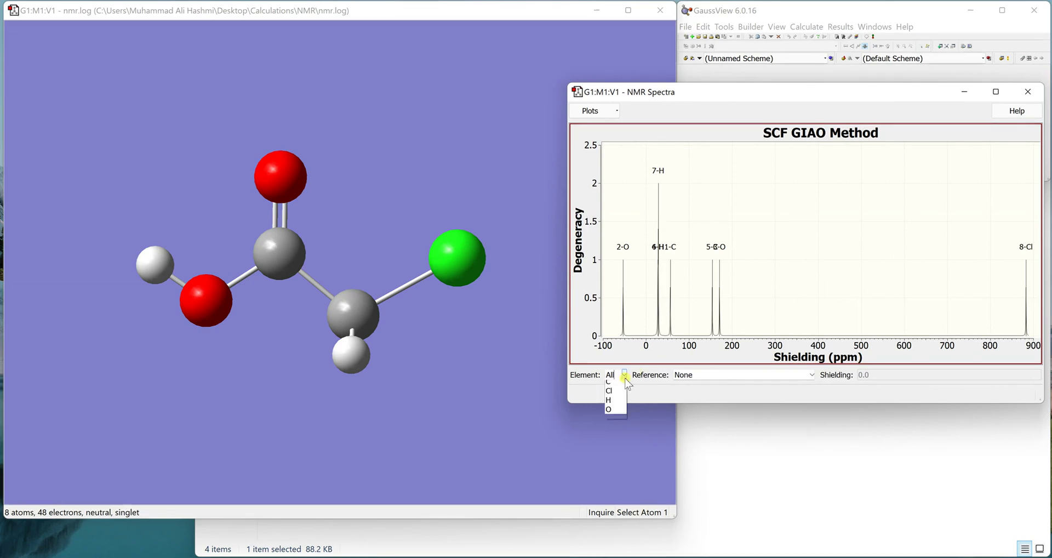
pyautogui.click(612, 412)
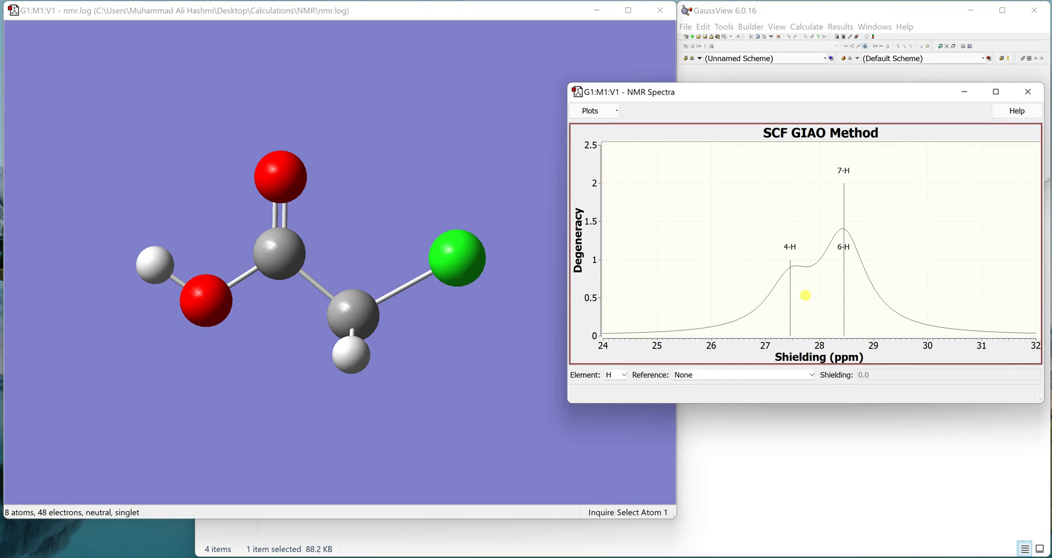
pyautogui.click(812, 374)
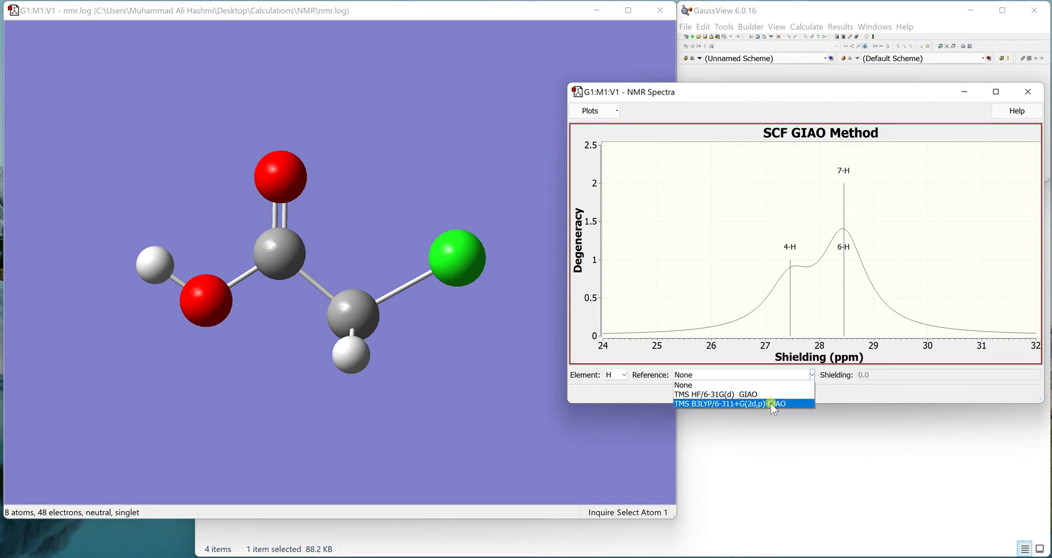
# Step: Reference the H spectrum to TMS B3LYP/6-311+G(2d,p) GIAO, putting 4-H near 4.4 ppm
pyautogui.click(705, 406)
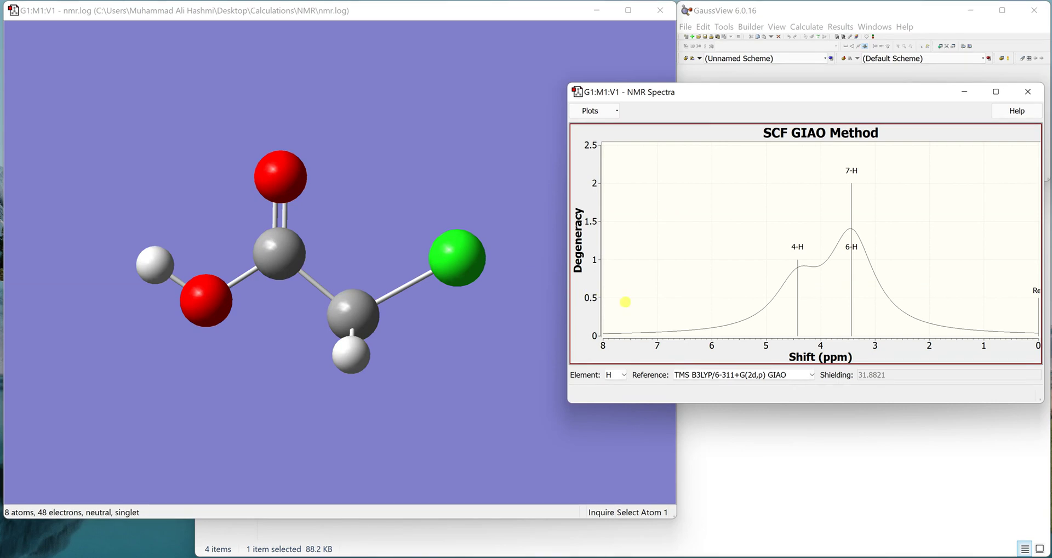
pyautogui.click(605, 116)
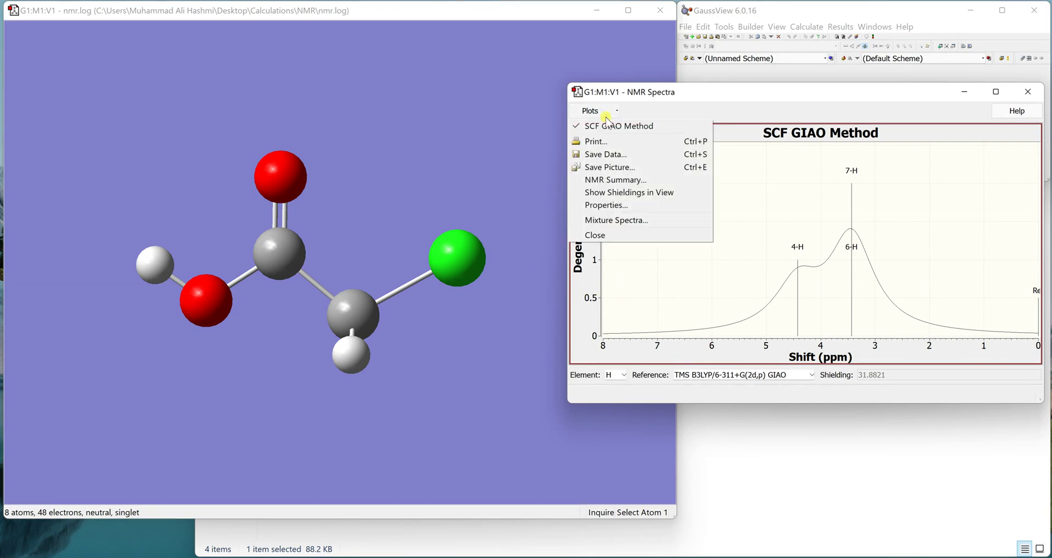
# Step: Label atom values on the molecule, then plot carbon, labelling 1-C 56.27 and 5-C 153.83
pyautogui.click(642, 193)
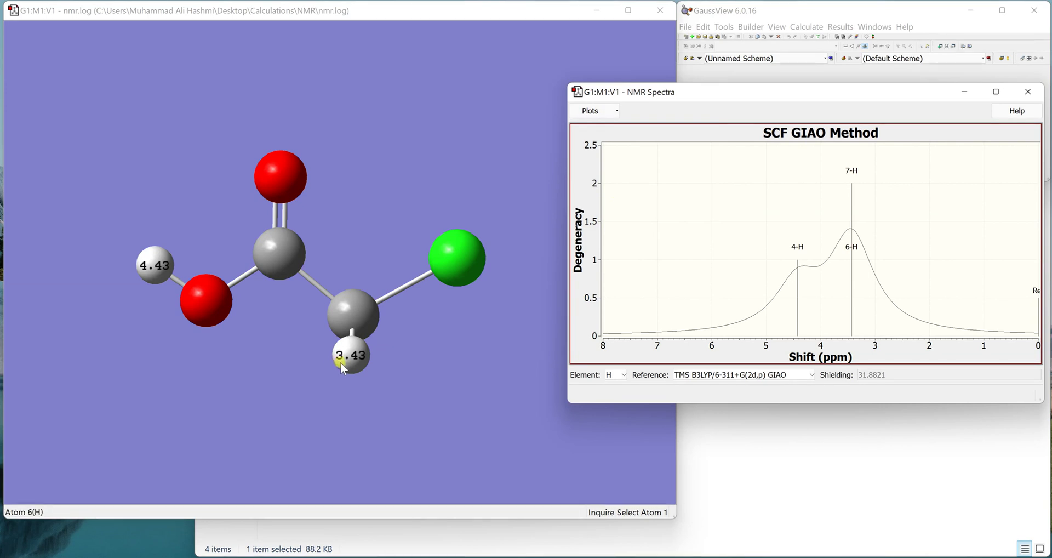
pyautogui.moveTo(344, 368); pyautogui.dragTo(357, 389)
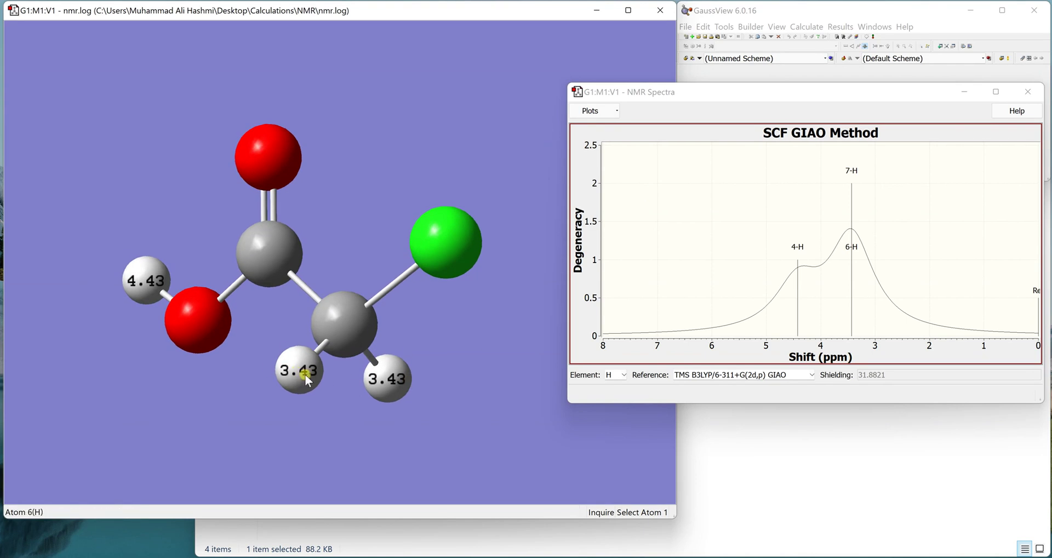
pyautogui.click(625, 374)
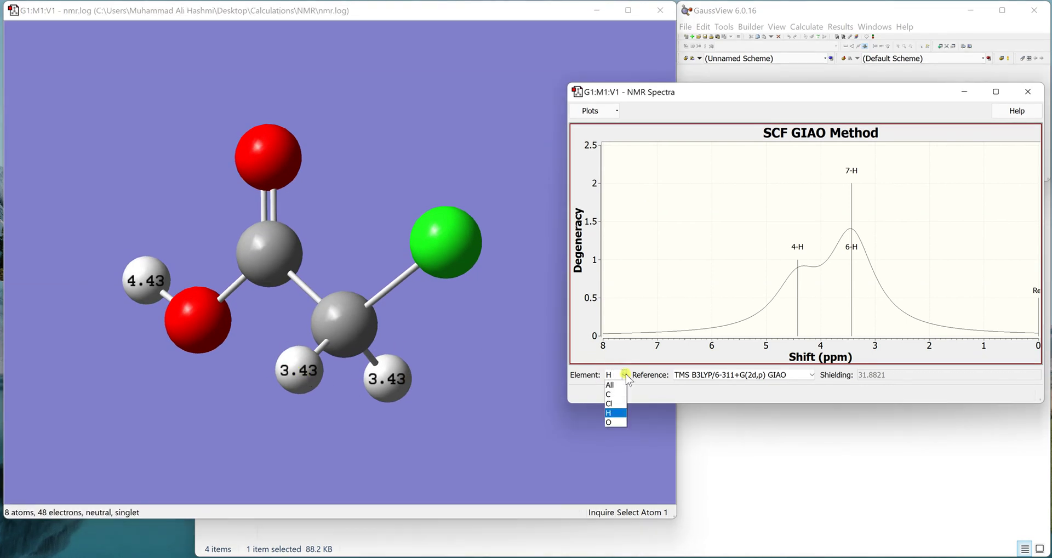
pyautogui.click(618, 394)
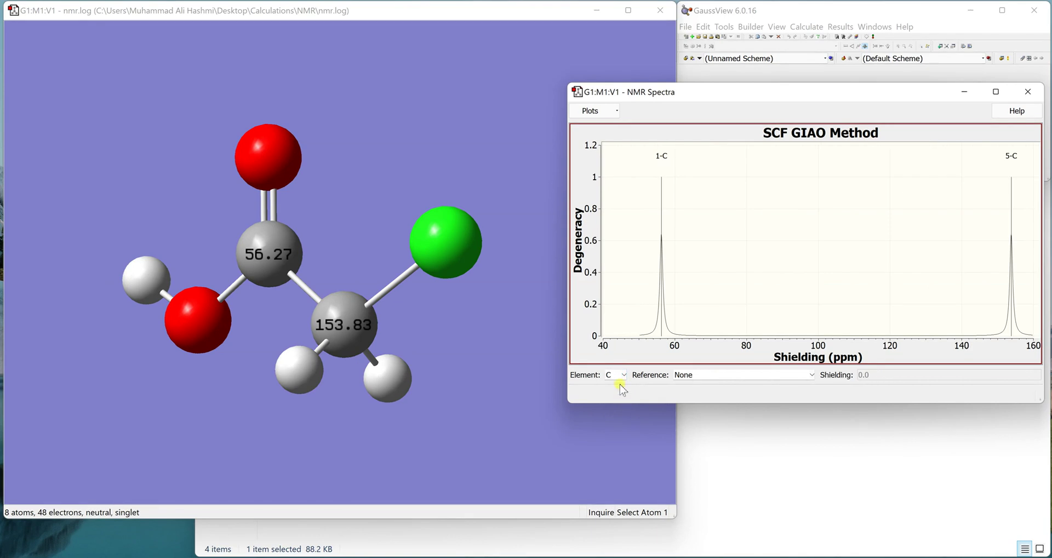
# Step: Plot all nuclei from 2-O near -53 ppm to 8-Cl near 883 ppm and inspect every label
pyautogui.click(624, 375)
pyautogui.click(614, 384)
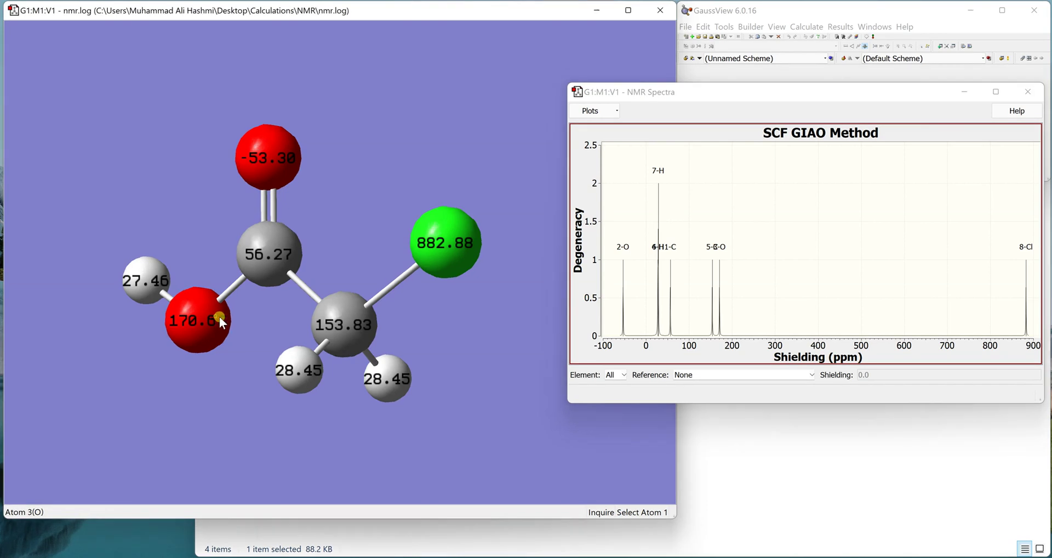
pyautogui.moveTo(219, 316)
pyautogui.mouseDown()
pyautogui.moveTo(245, 313)
pyautogui.moveTo(245, 327)
pyautogui.moveTo(247, 308)
pyautogui.moveTo(239, 316)
pyautogui.mouseUp()
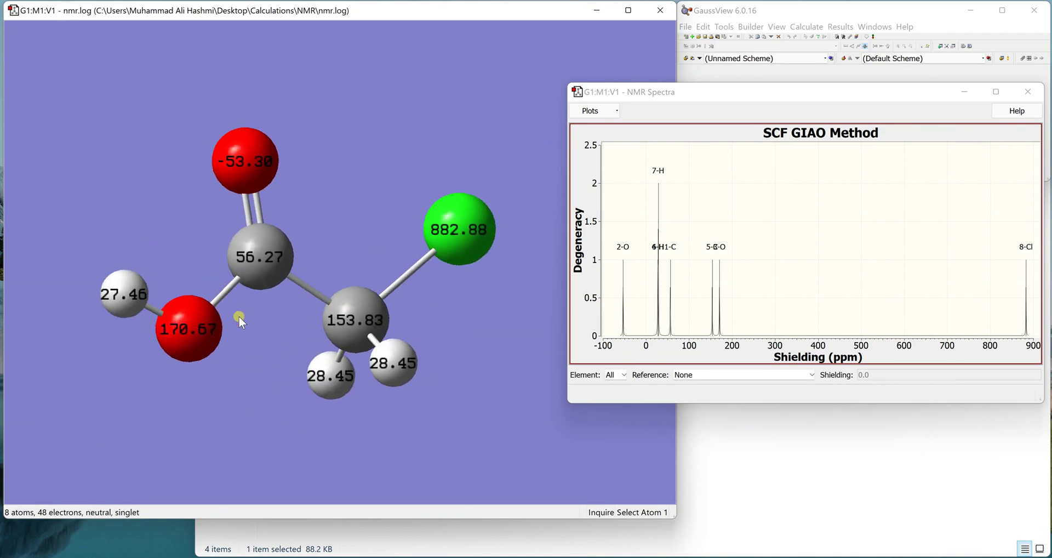
pyautogui.scroll(3, 241, 309)
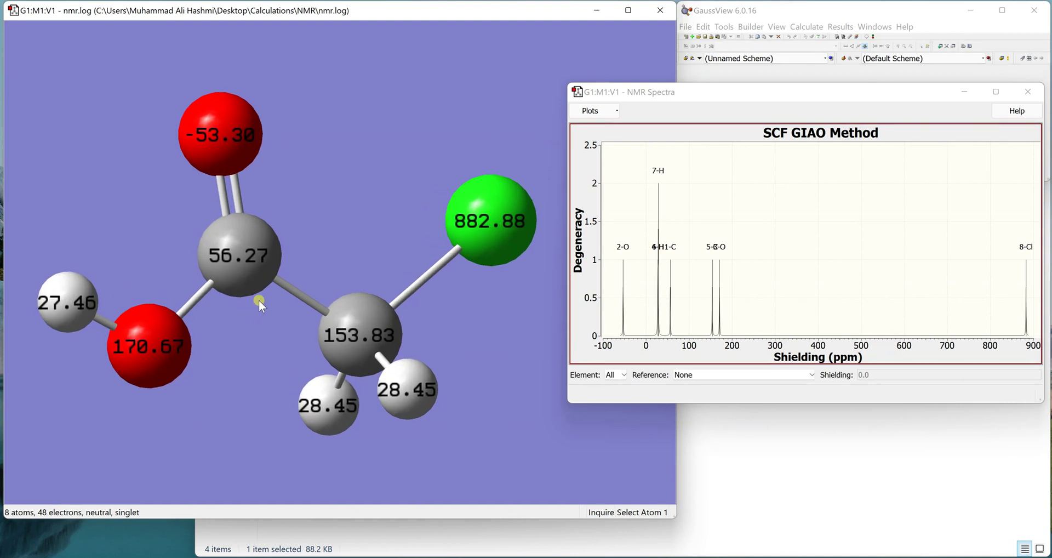
pyautogui.moveTo(412, 389)
pyautogui.mouseDown()
pyautogui.moveTo(416, 401)
pyautogui.moveTo(416, 392)
pyautogui.mouseUp()
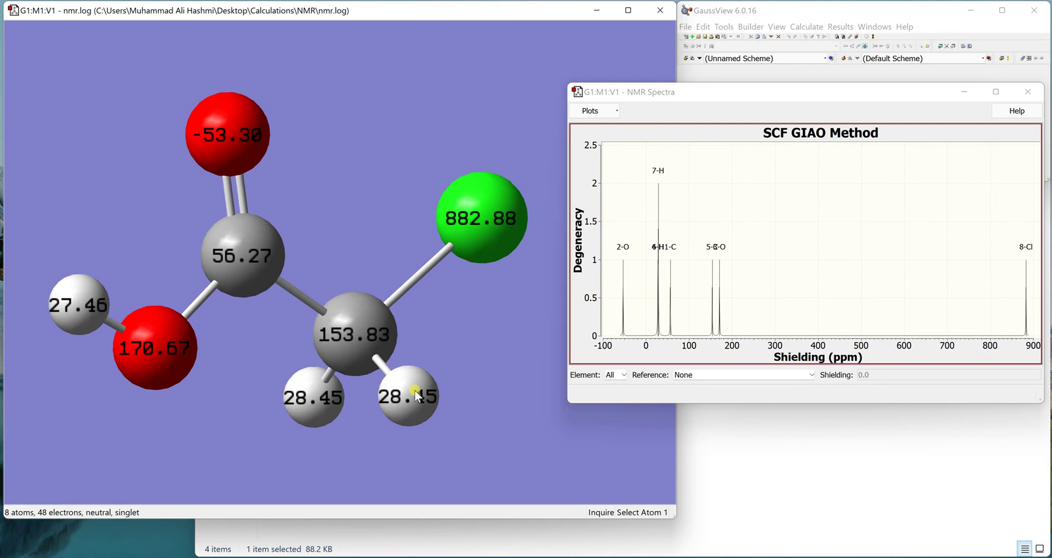